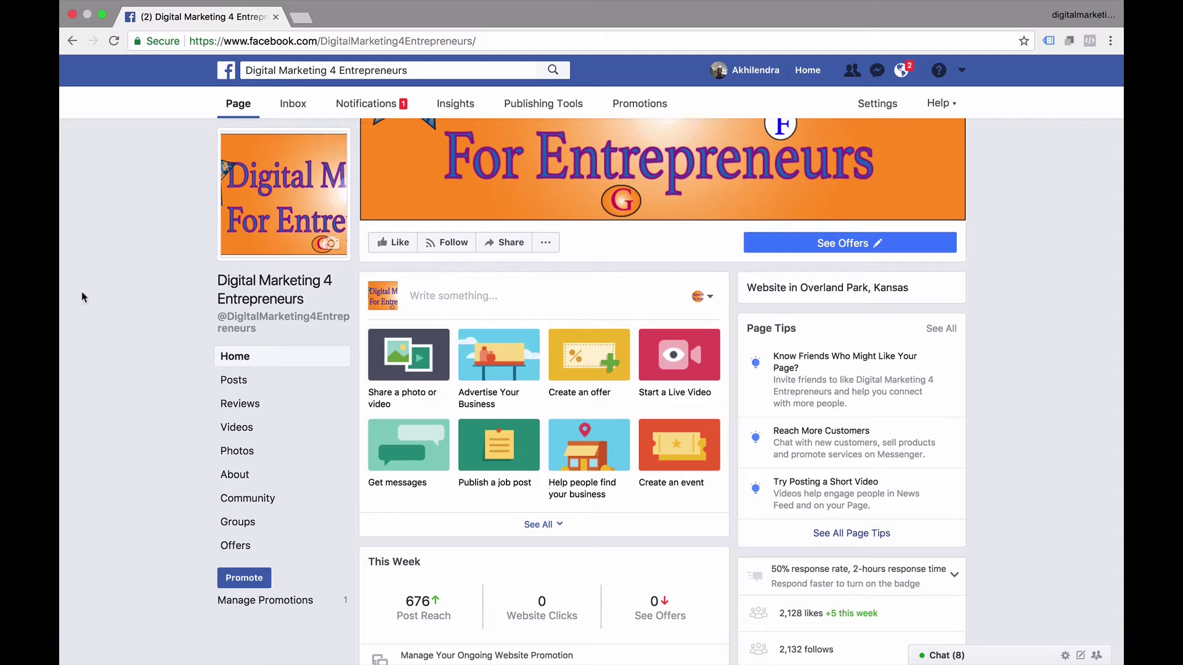
Step: Open Ads Manager from the Facebook home page and start creating a new ad
{"action": "left_click", "coordinate": [809, 70]}
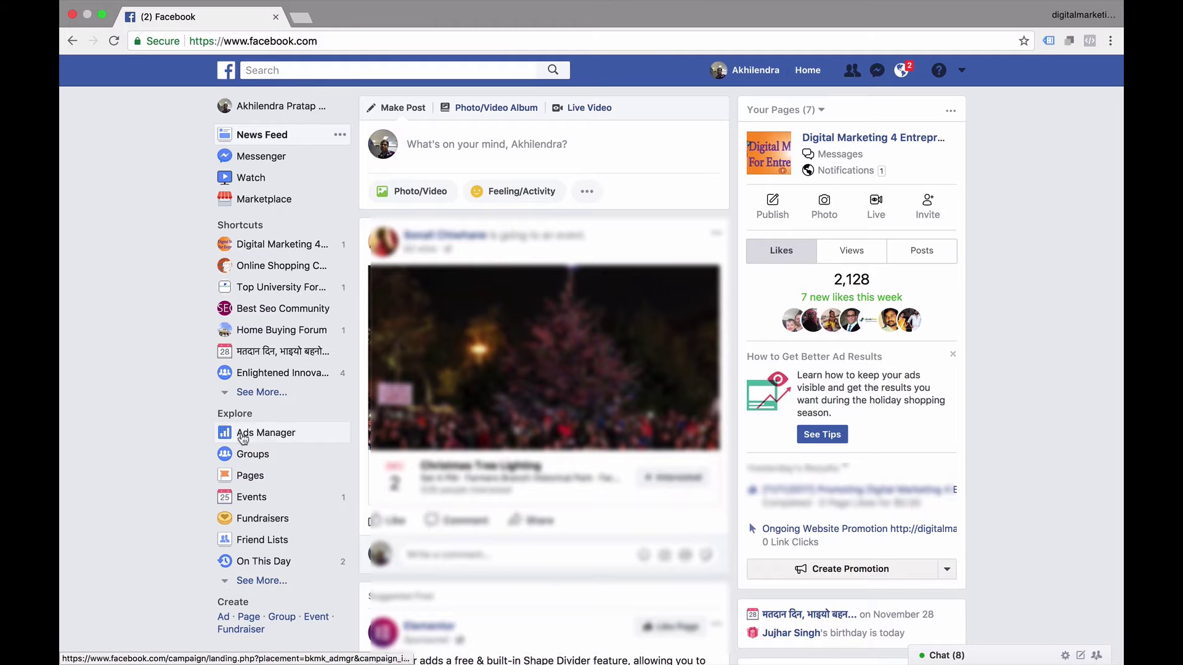
{"action": "left_click", "coordinate": [252, 434]}
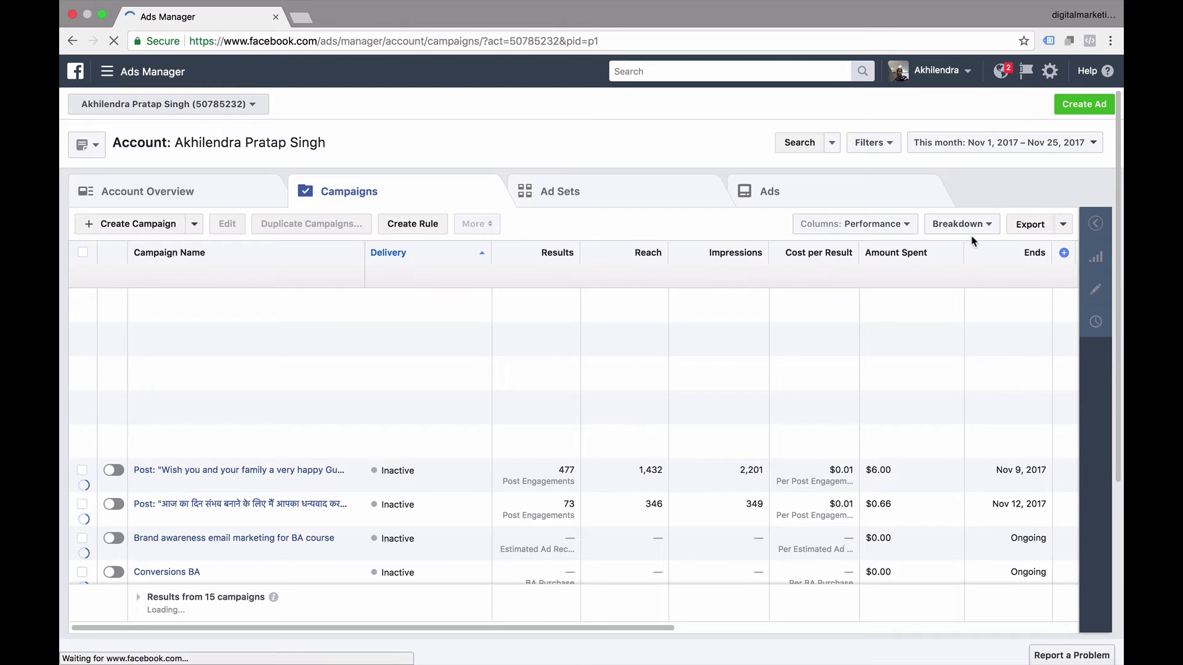
{"action": "left_click", "coordinate": [1066, 114]}
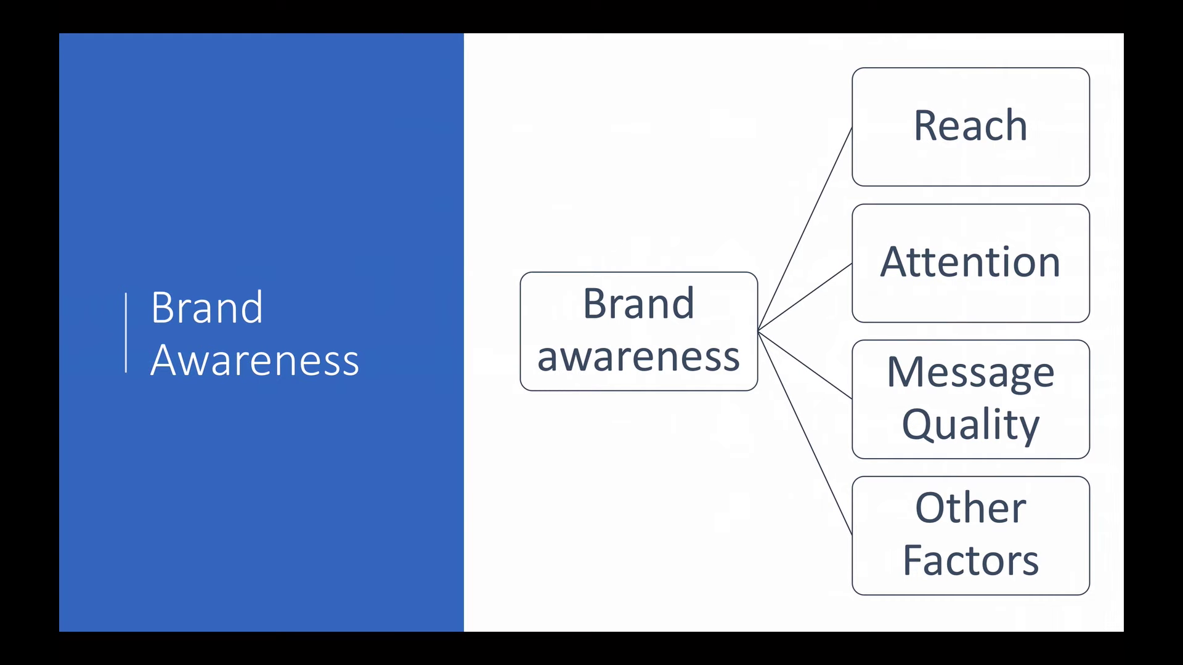
{"action": "key", "text": "Right"}
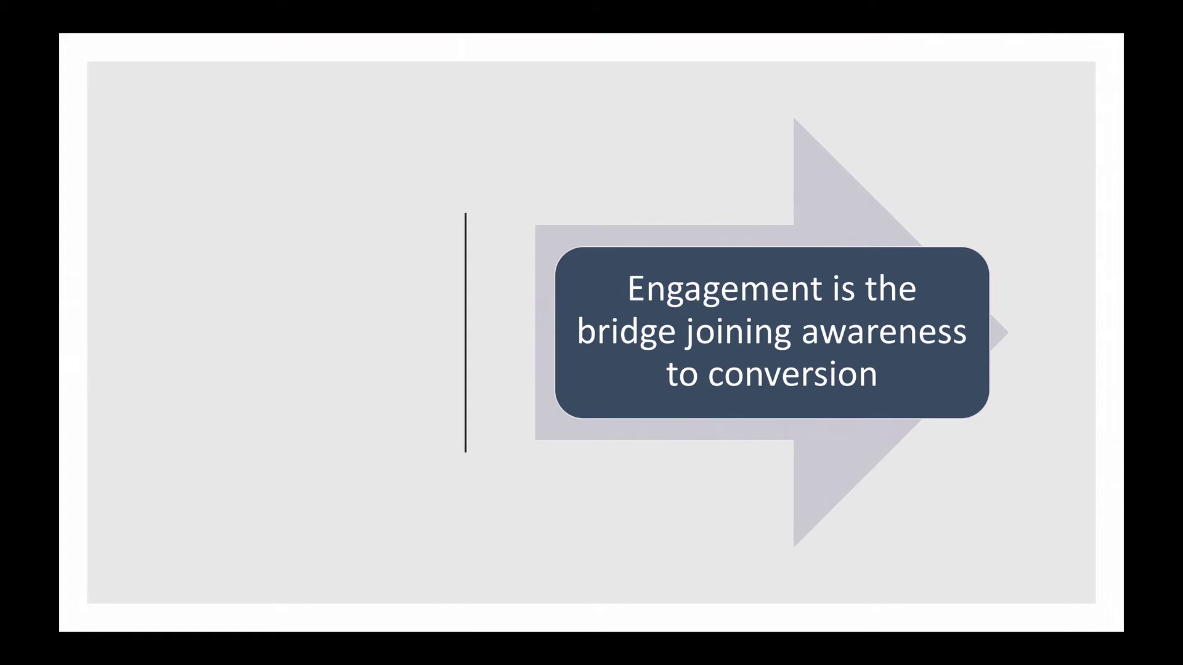
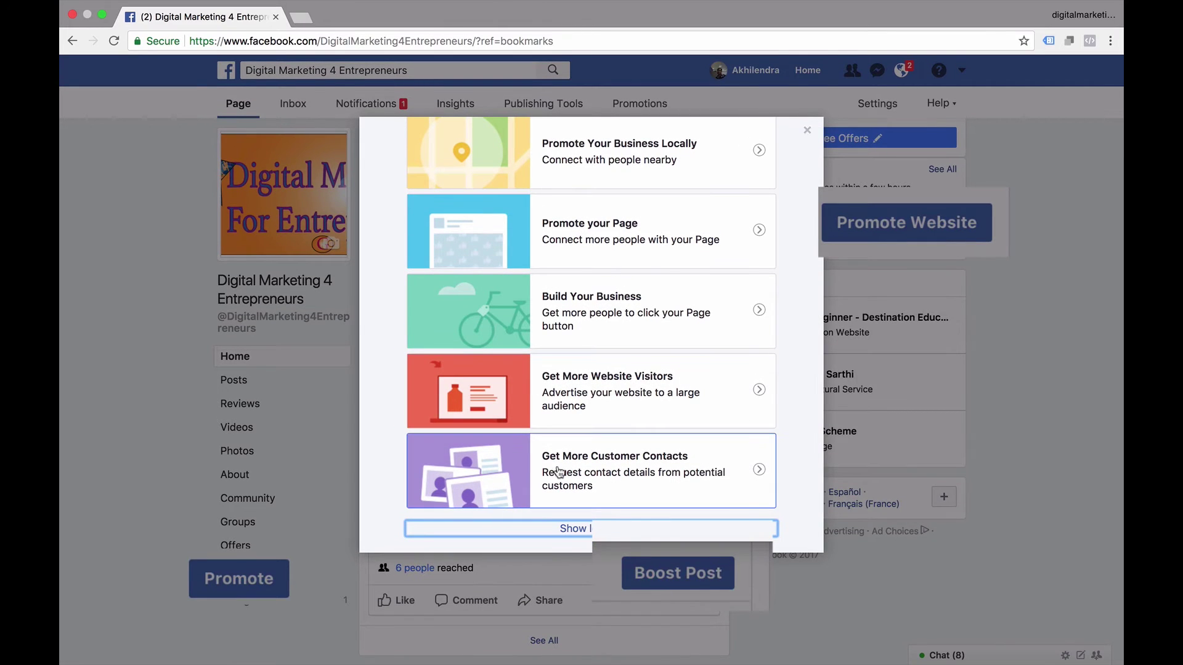
Step: Review the available promotion goals for growing the business and close the list without choosing one
{"action": "scroll", "coordinate": [635, 444], "scroll_direction": "up", "scroll_amount": 3}
{"action": "scroll", "coordinate": [564, 287], "scroll_direction": "up", "scroll_amount": 5}
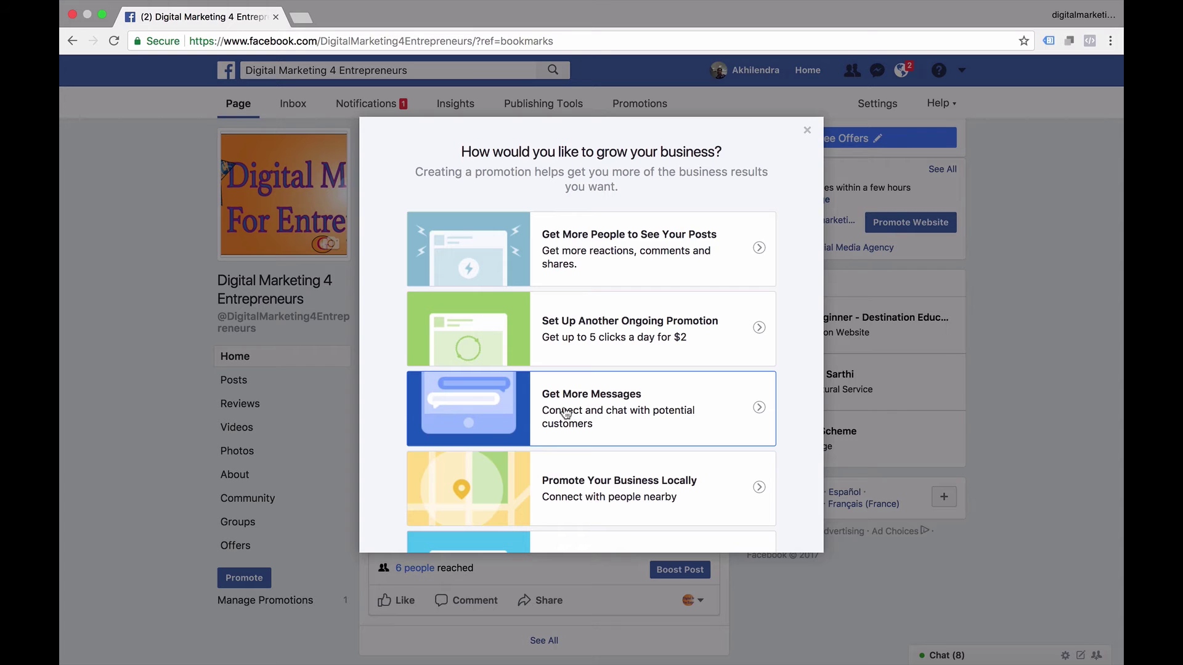
{"action": "left_click", "coordinate": [807, 133]}
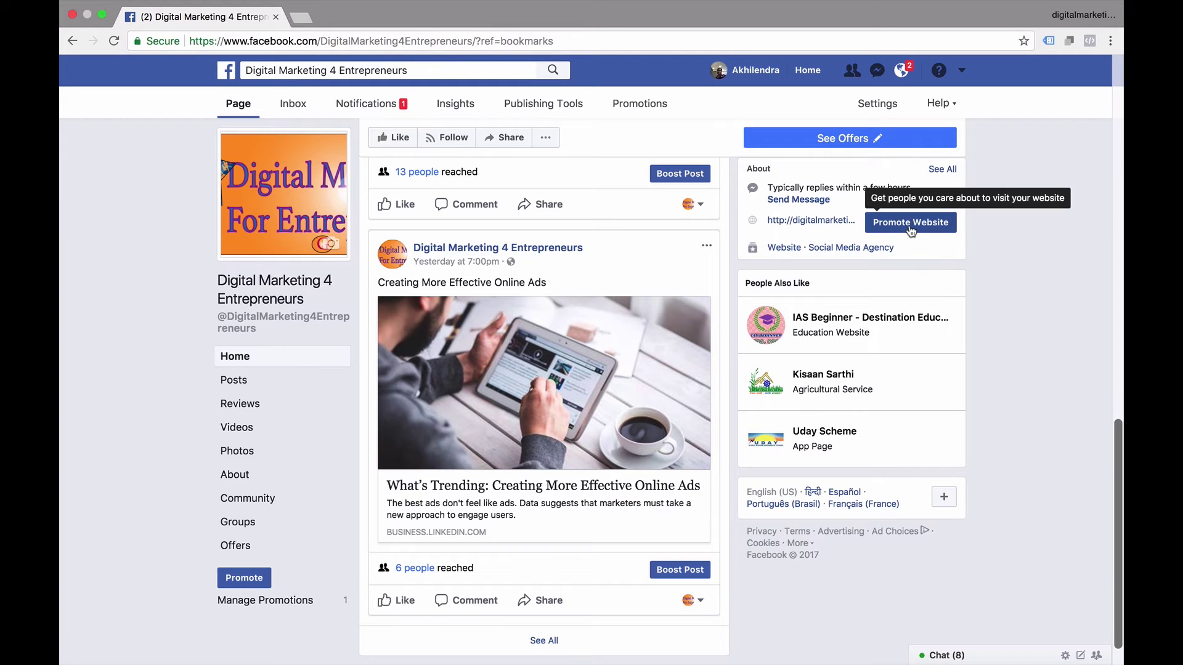
Step: Edit the See Offers button on the Digital Marketing 4 Entrepreneurs page, replacing it with a Learn More button that links to a website
{"action": "scroll", "coordinate": [646, 284], "scroll_direction": "up", "scroll_amount": 15}
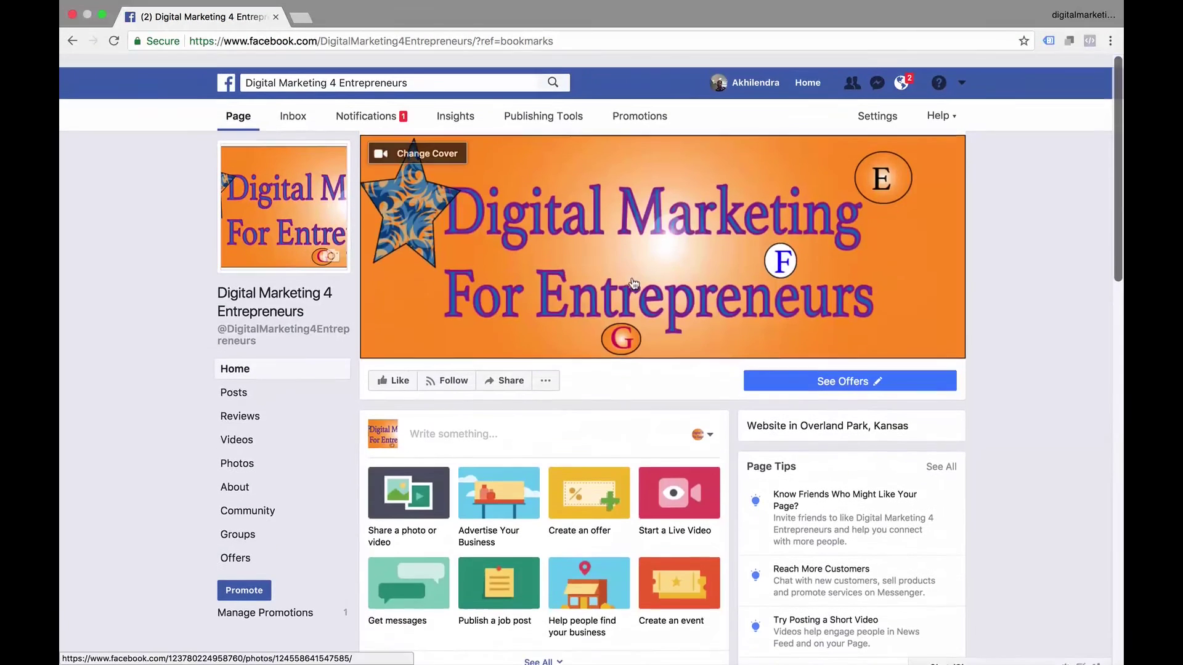
{"action": "left_click", "coordinate": [852, 372]}
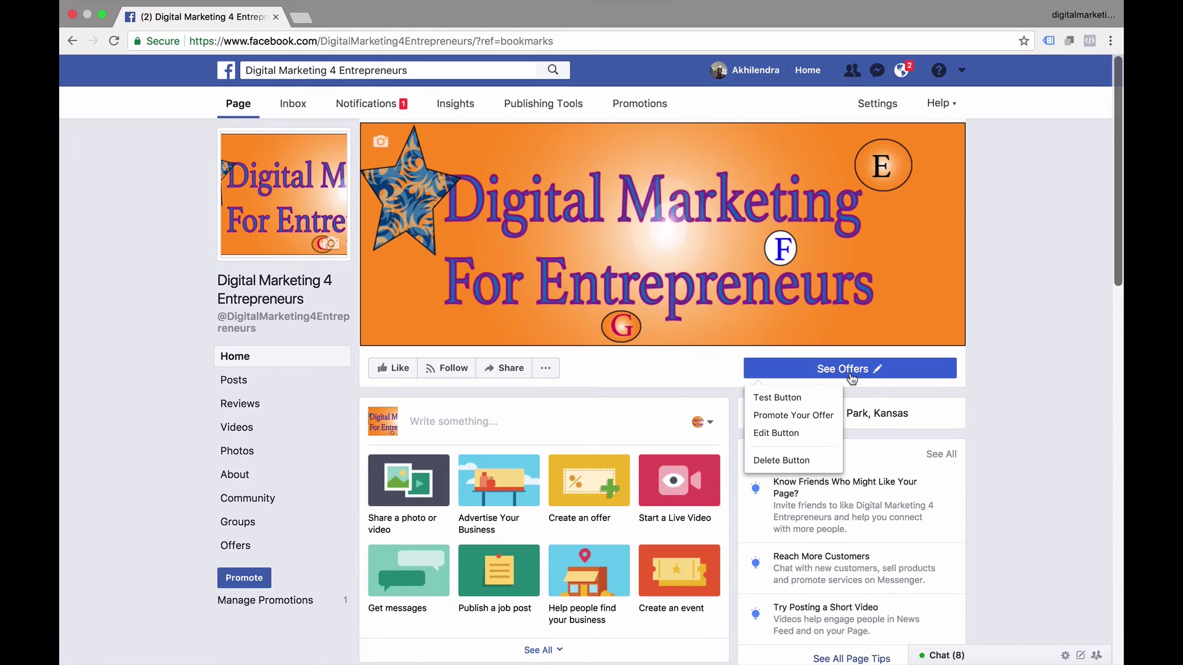
{"action": "left_click", "coordinate": [818, 377]}
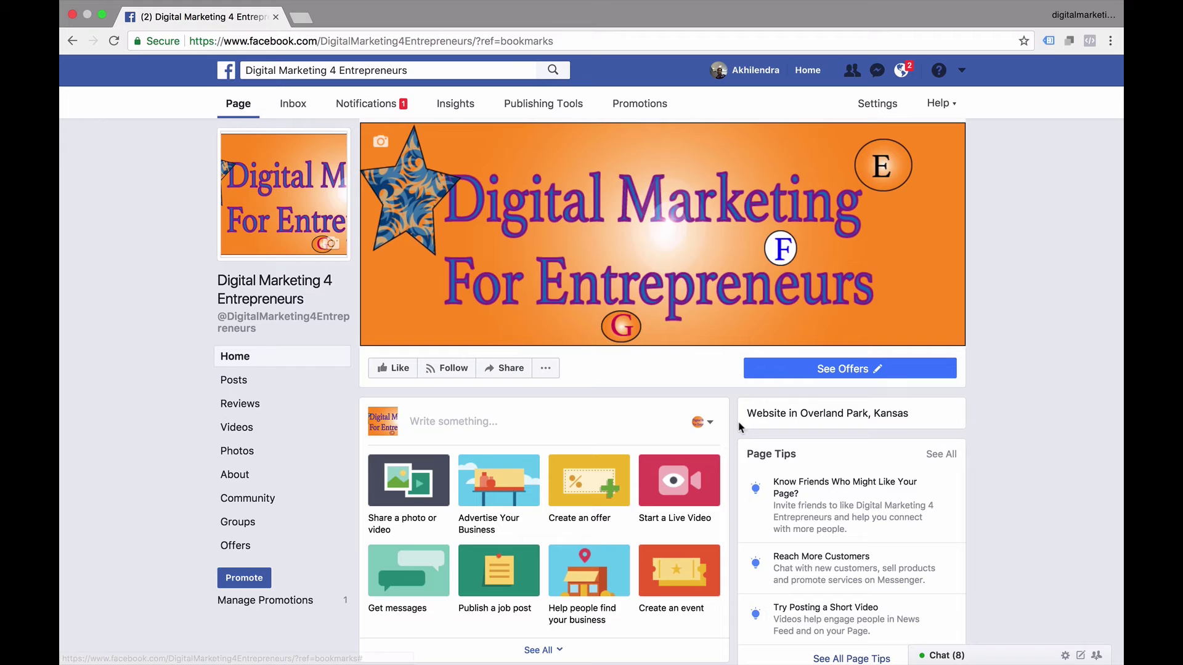
{"action": "left_click", "coordinate": [819, 377]}
{"action": "left_click", "coordinate": [775, 436]}
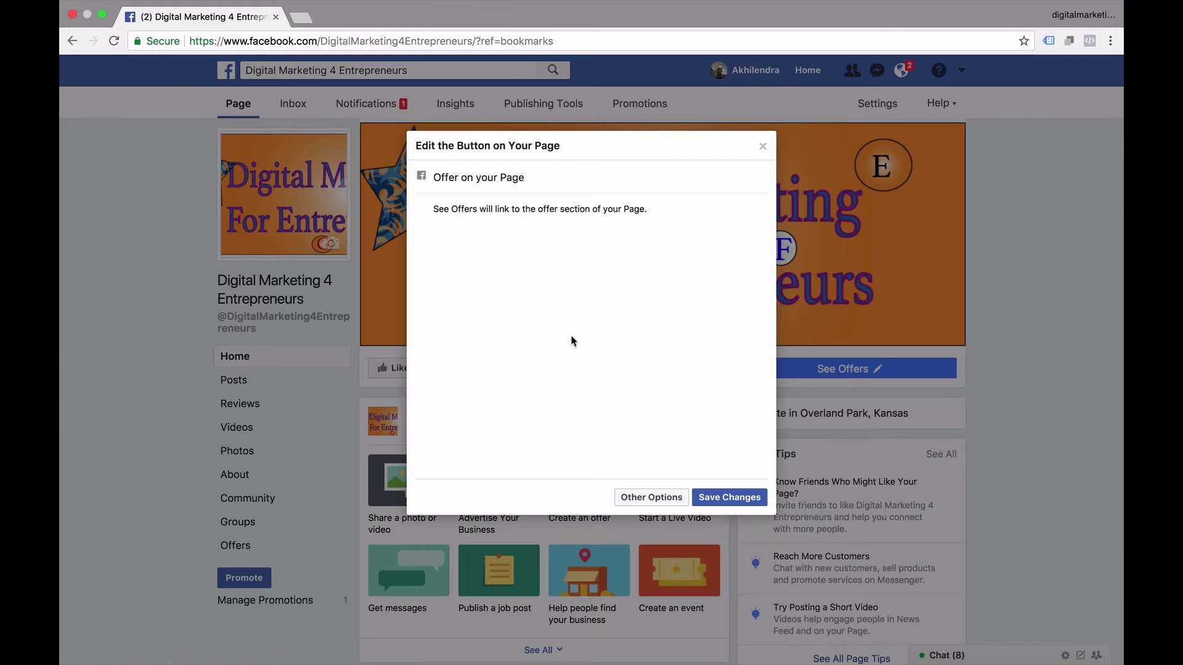
{"action": "left_click", "coordinate": [644, 498]}
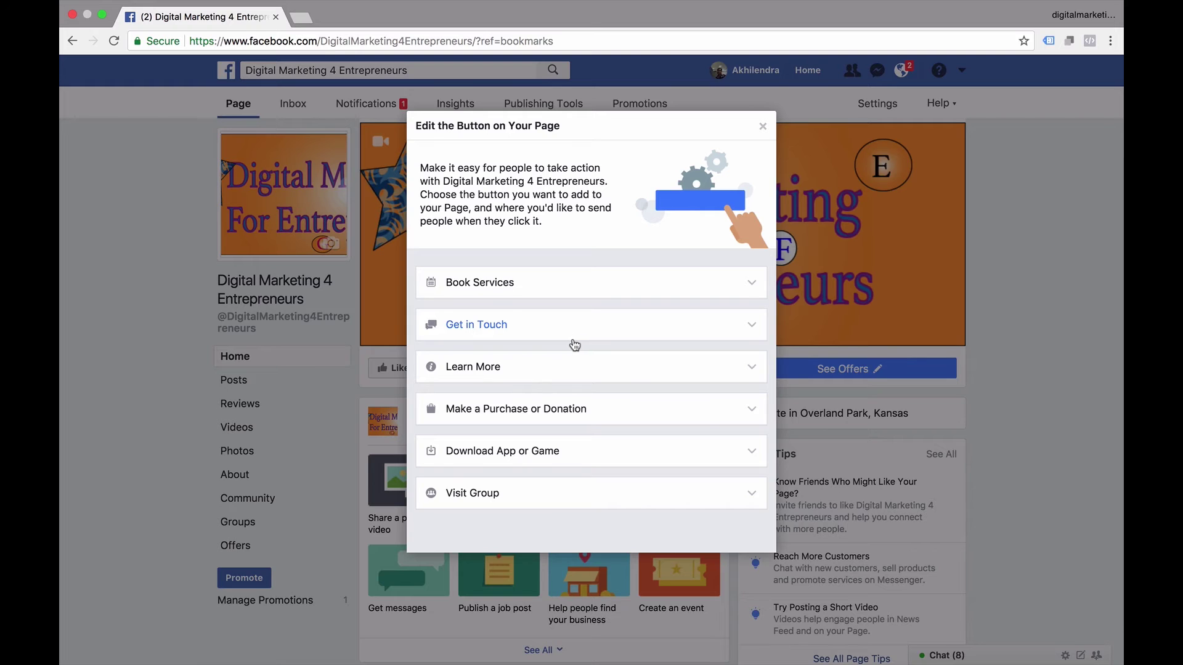
{"action": "left_click", "coordinate": [742, 366]}
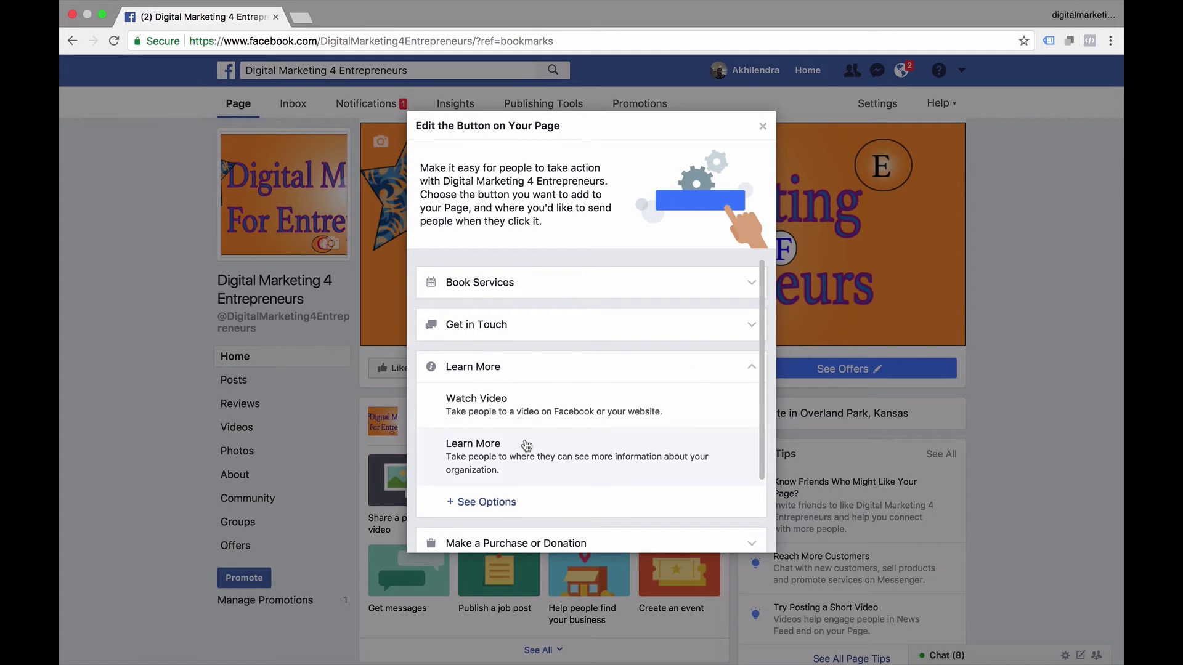
{"action": "left_click", "coordinate": [472, 454]}
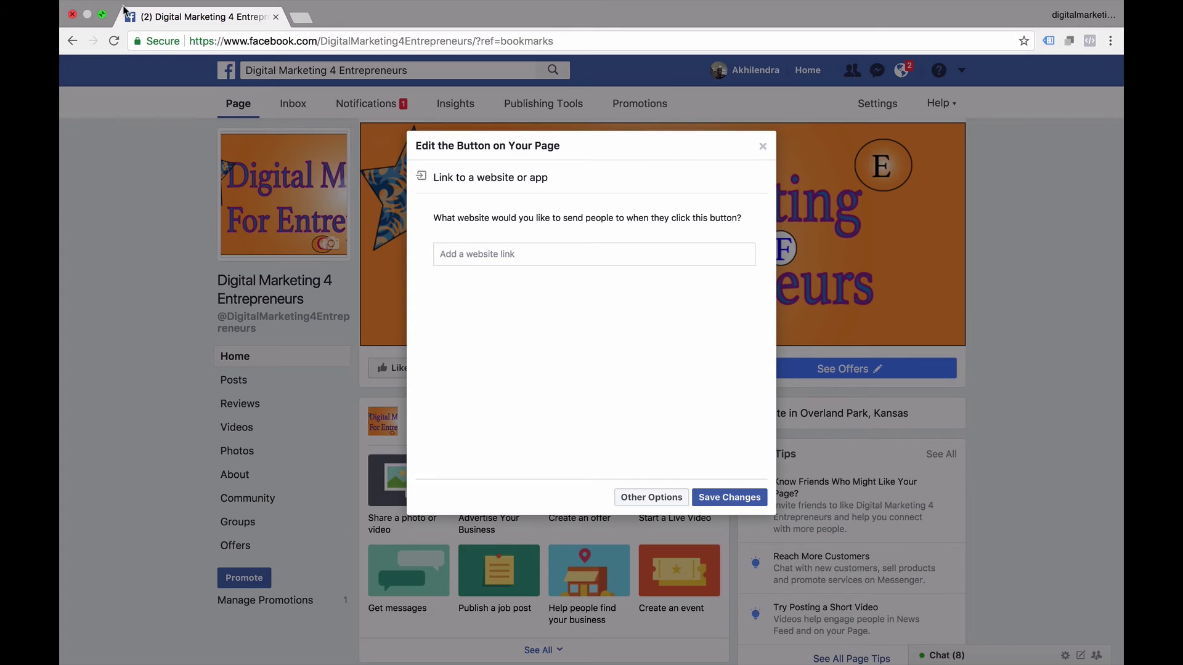
Step: Open digitalmarketing4ent.com in a new browser tab and copy its web address
{"action": "left_click", "coordinate": [302, 34]}
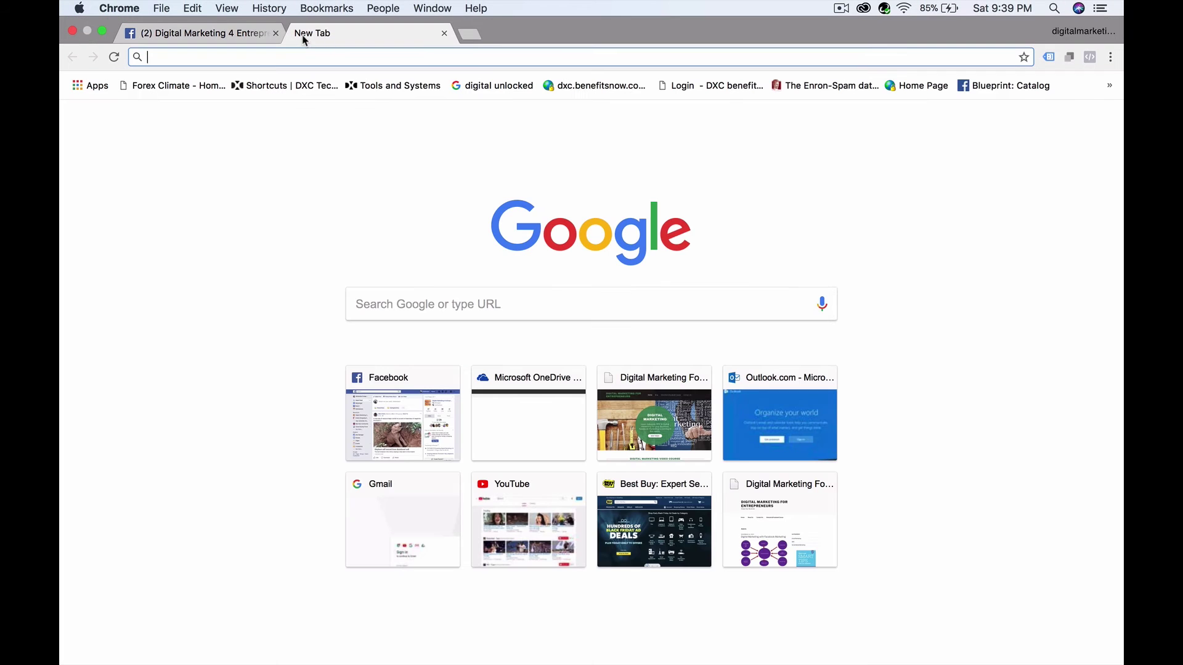
{"action": "type", "text": "dig"}
{"action": "key", "text": "Return"}
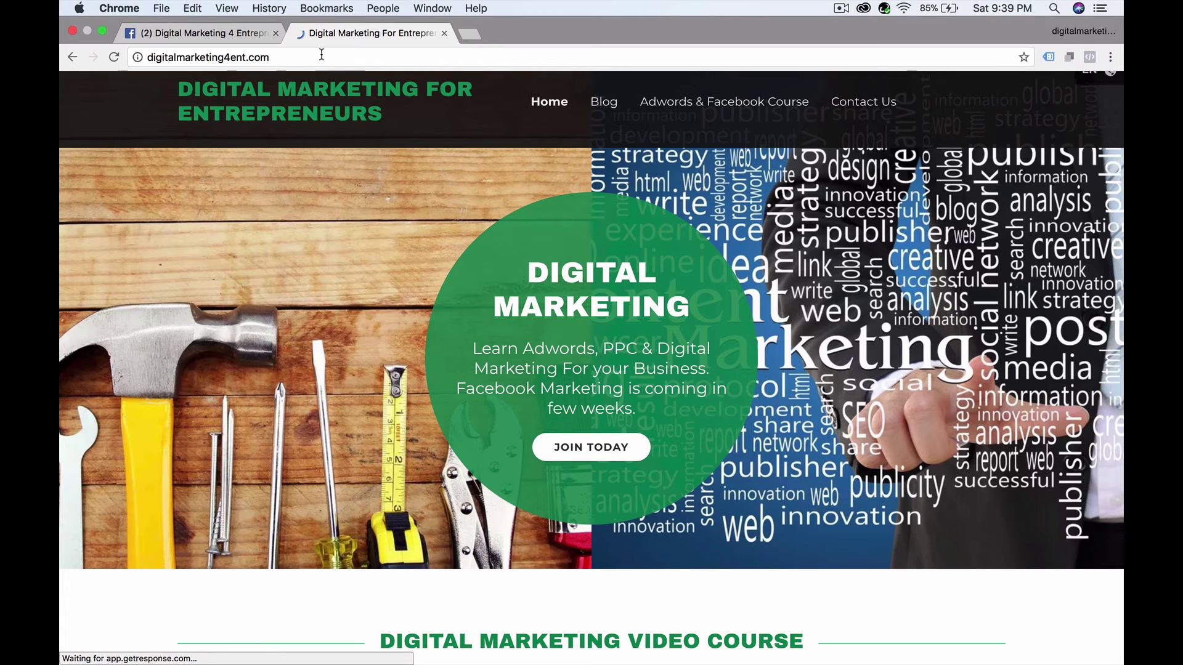
{"action": "left_click", "coordinate": [319, 57]}
{"action": "key", "text": "super+c"}
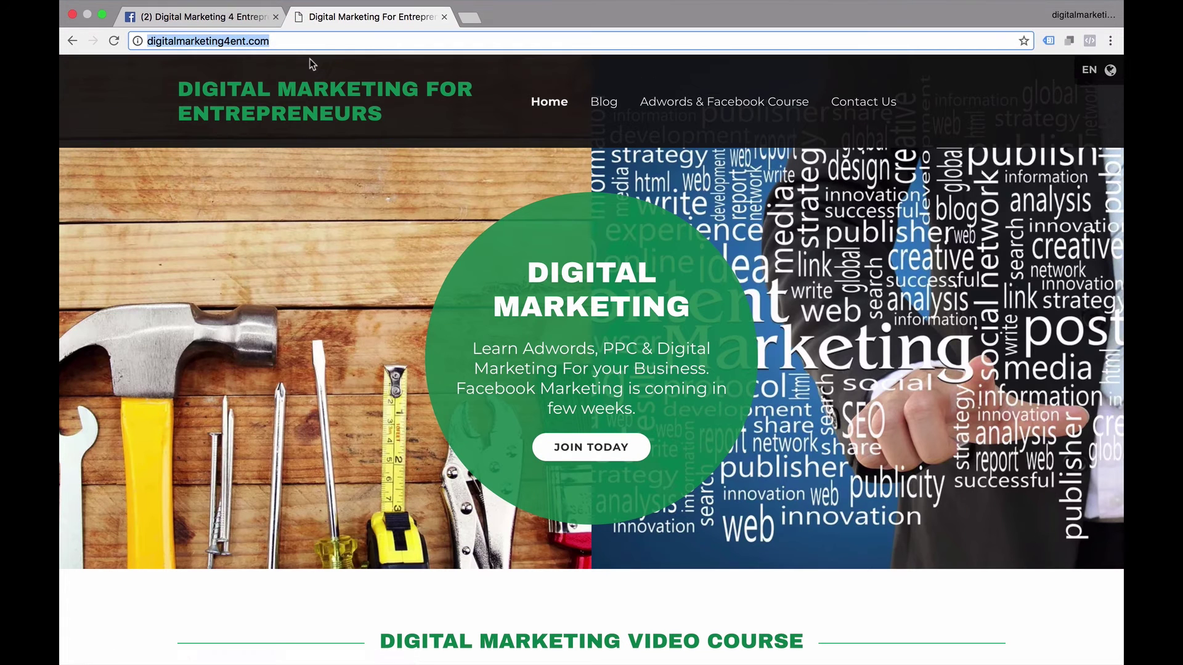
Step: Return to the Facebook page, set the Learn More button's website link to the copied digitalmarketing4ent.com address and save the changes
{"action": "left_click", "coordinate": [227, 20]}
{"action": "left_click", "coordinate": [653, 255]}
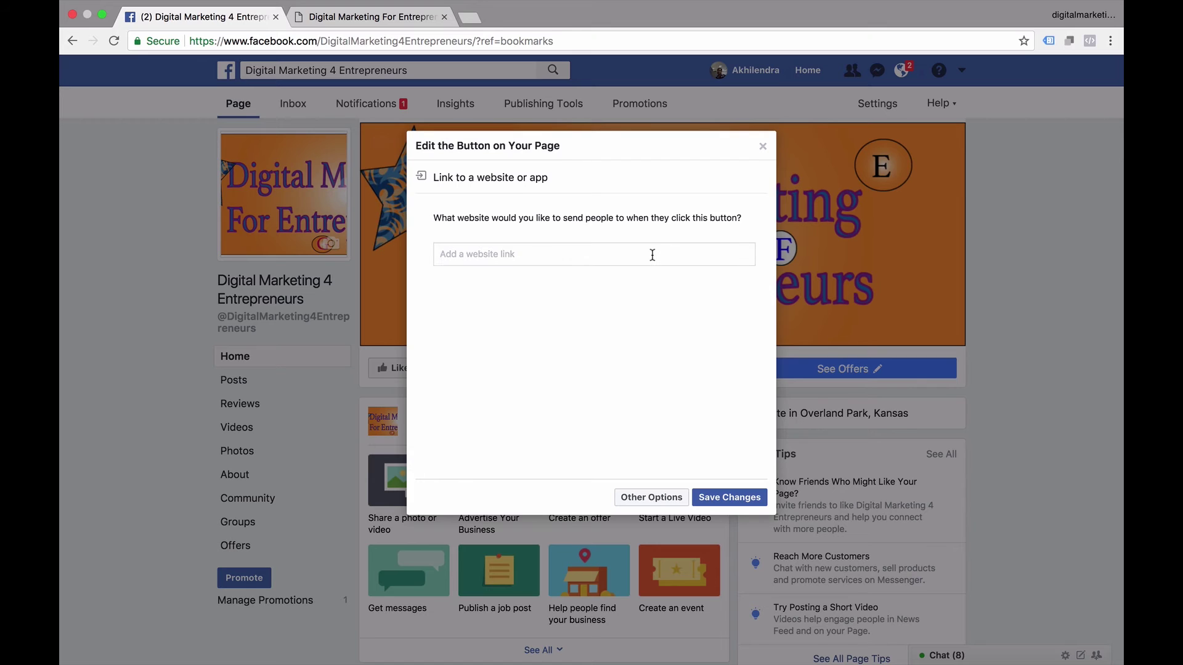
{"action": "key", "text": "super+v"}
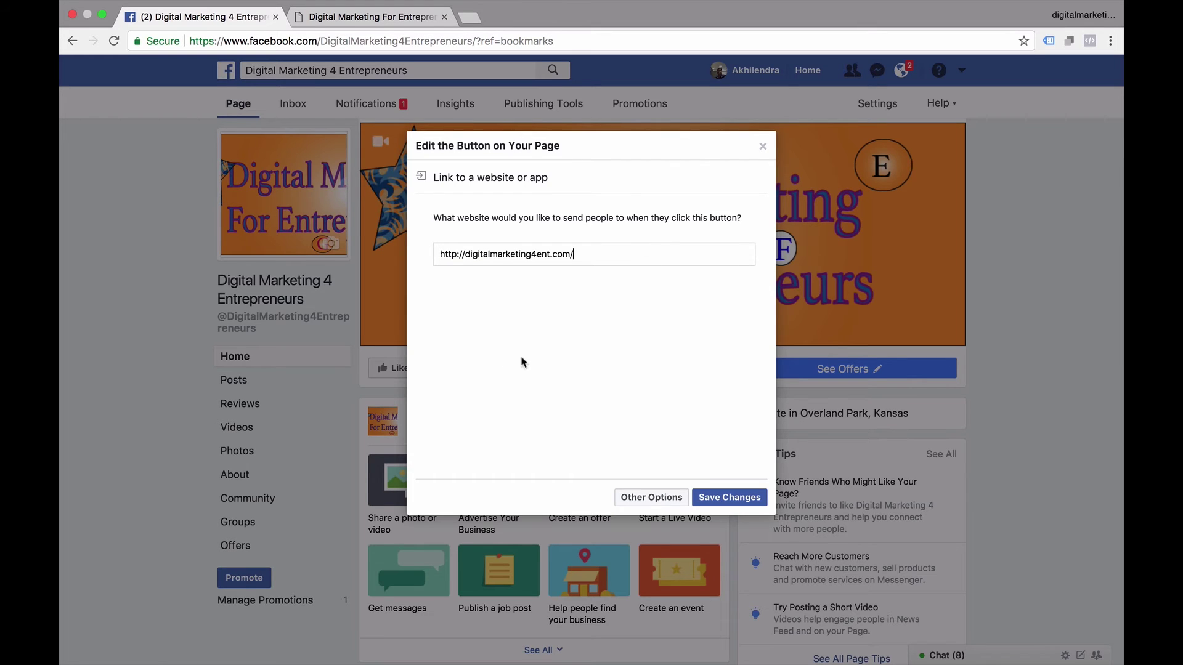
{"action": "key", "text": "BackSpace"}
{"action": "left_click", "coordinate": [725, 499]}
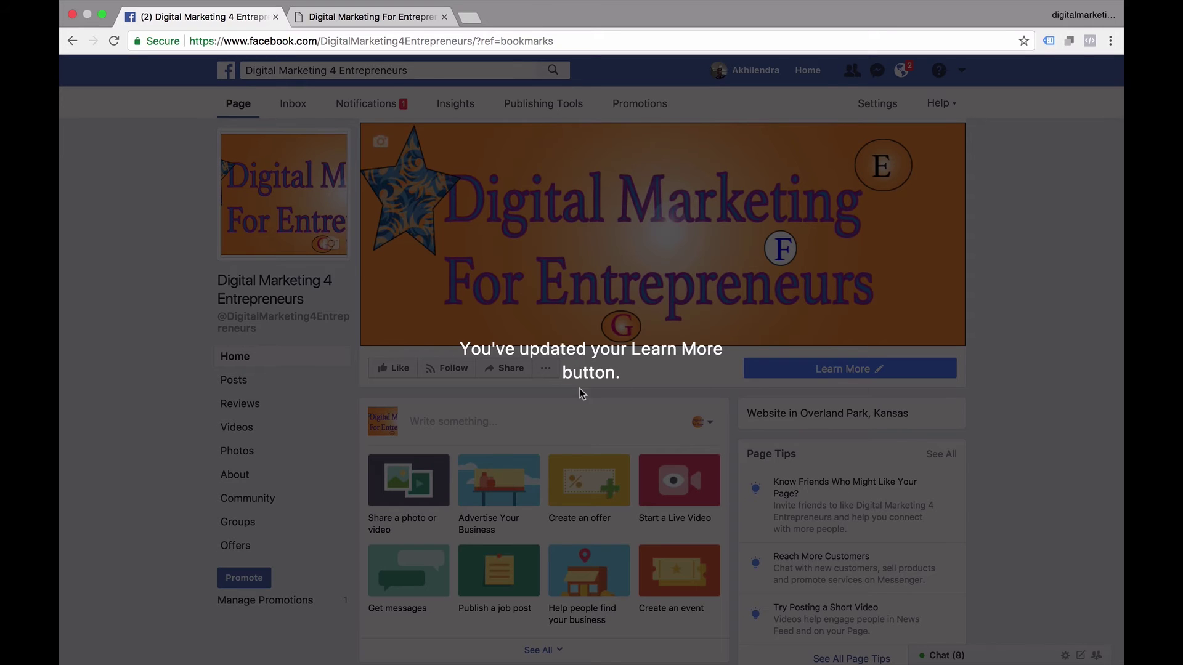
Step: Look over the page's promotion and boost options, and view its current and past offers
{"action": "scroll", "coordinate": [98, 433], "scroll_direction": "down", "scroll_amount": 1}
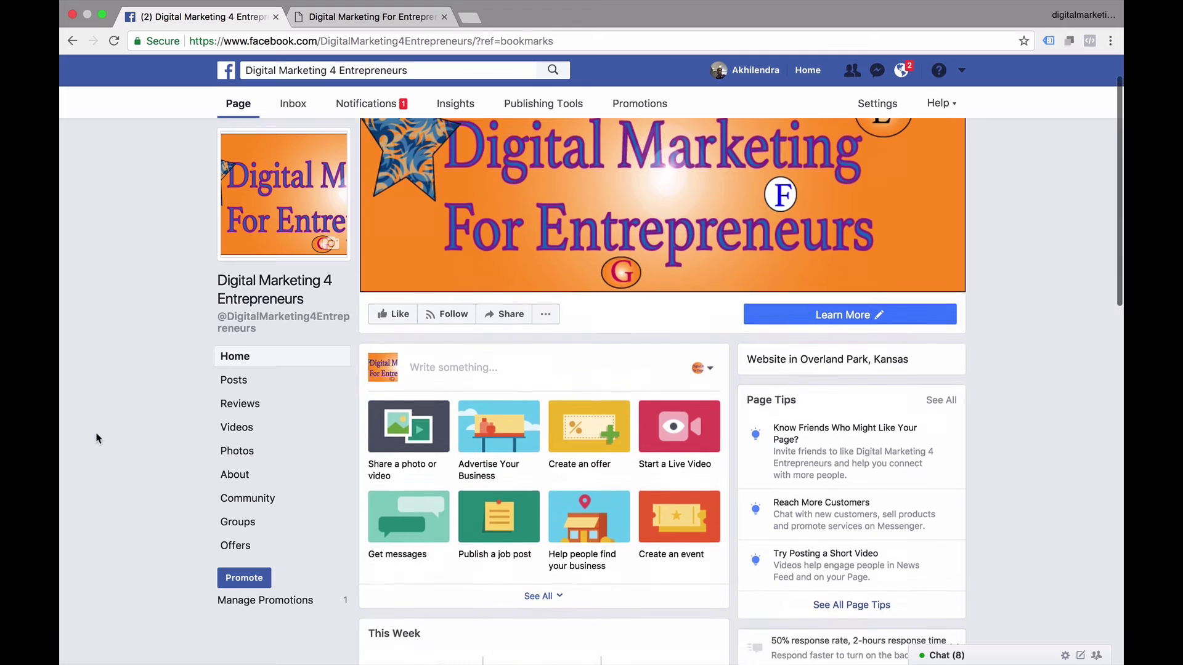
{"action": "scroll", "coordinate": [97, 438], "scroll_direction": "down", "scroll_amount": 3}
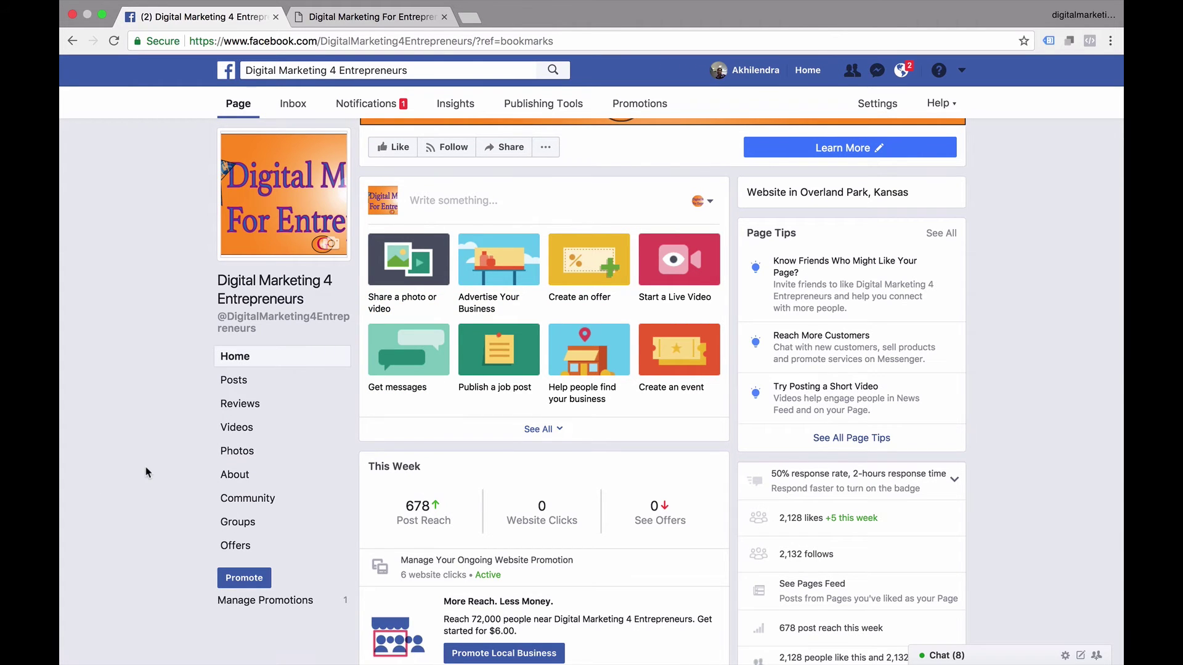
{"action": "scroll", "coordinate": [145, 472], "scroll_direction": "down", "scroll_amount": 7}
{"action": "scroll", "coordinate": [146, 470], "scroll_direction": "down", "scroll_amount": 3}
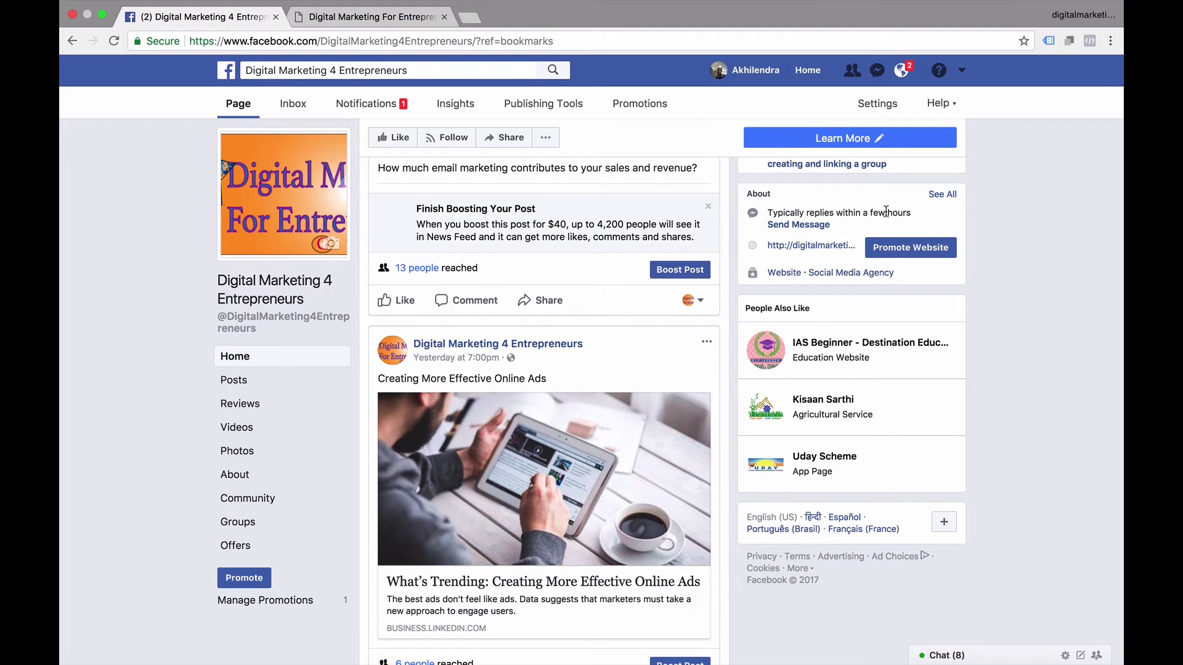
{"action": "left_click", "coordinate": [232, 547]}
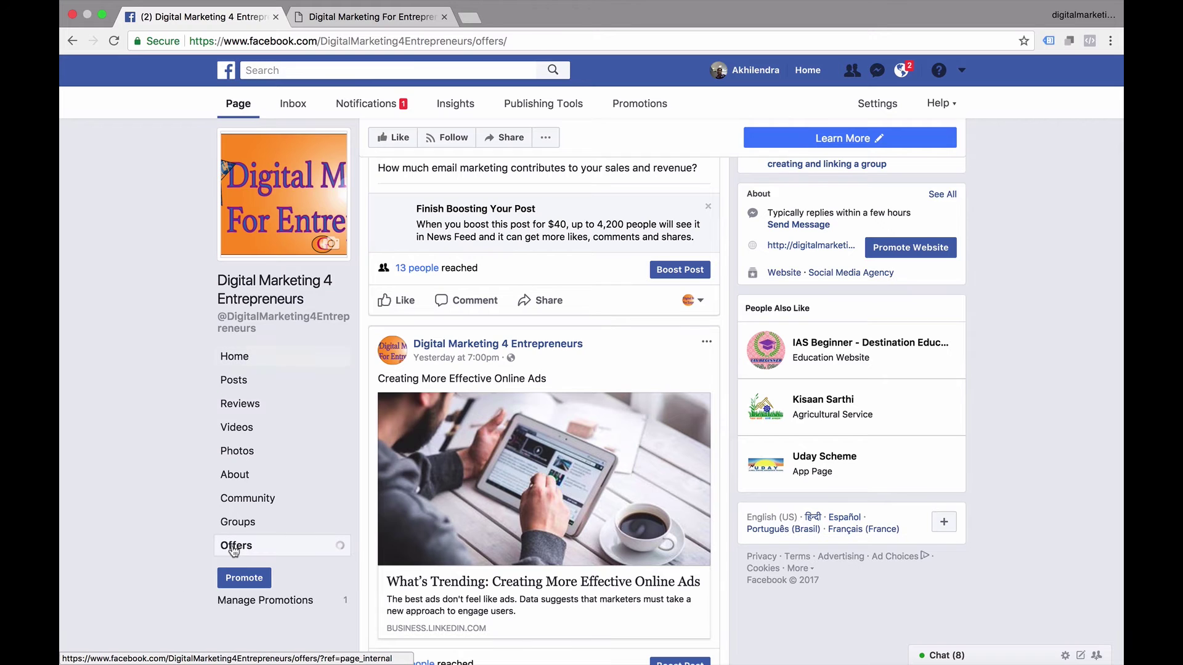
{"action": "scroll", "coordinate": [551, 453], "scroll_direction": "down", "scroll_amount": 2}
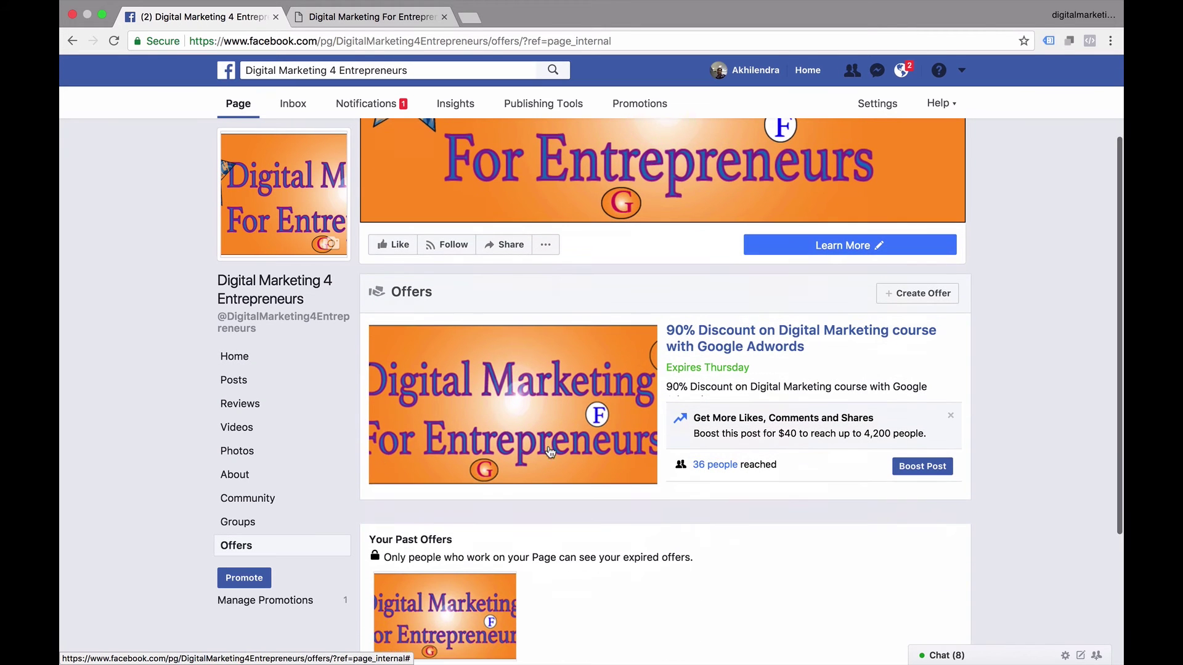
{"action": "scroll", "coordinate": [795, 482], "scroll_direction": "down", "scroll_amount": 4}
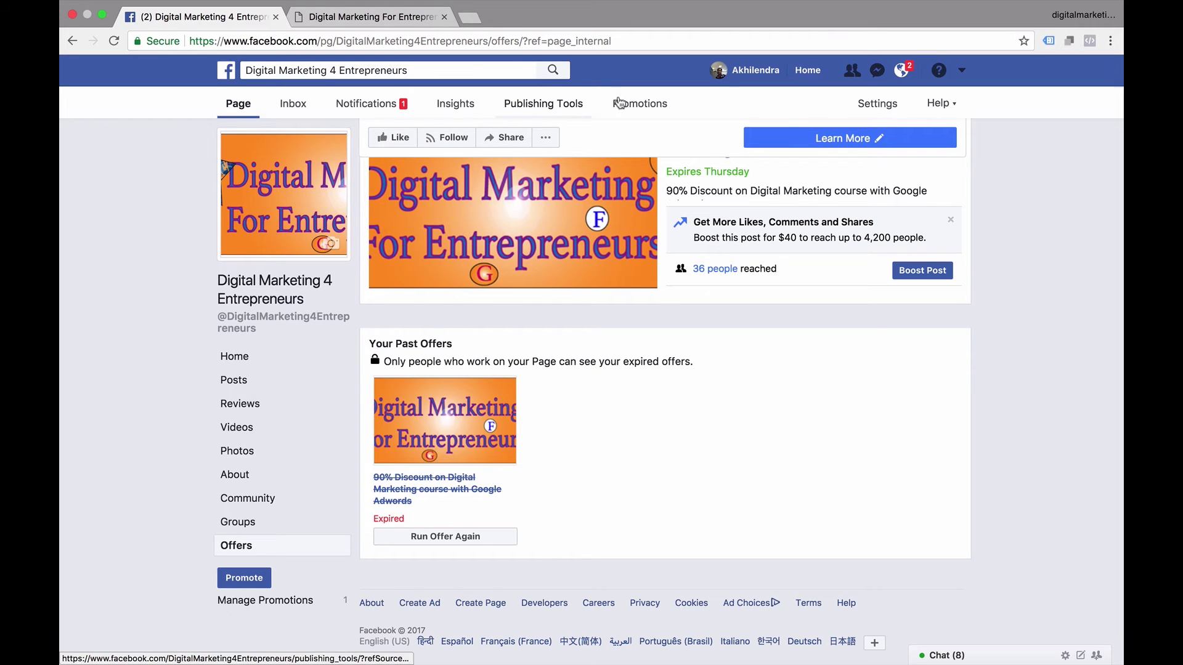
Step: Open the politician's page from the expanded shortcuts on the Facebook home page and view its promotions, highlighting the Event Promotion entry
{"action": "left_click", "coordinate": [808, 71]}
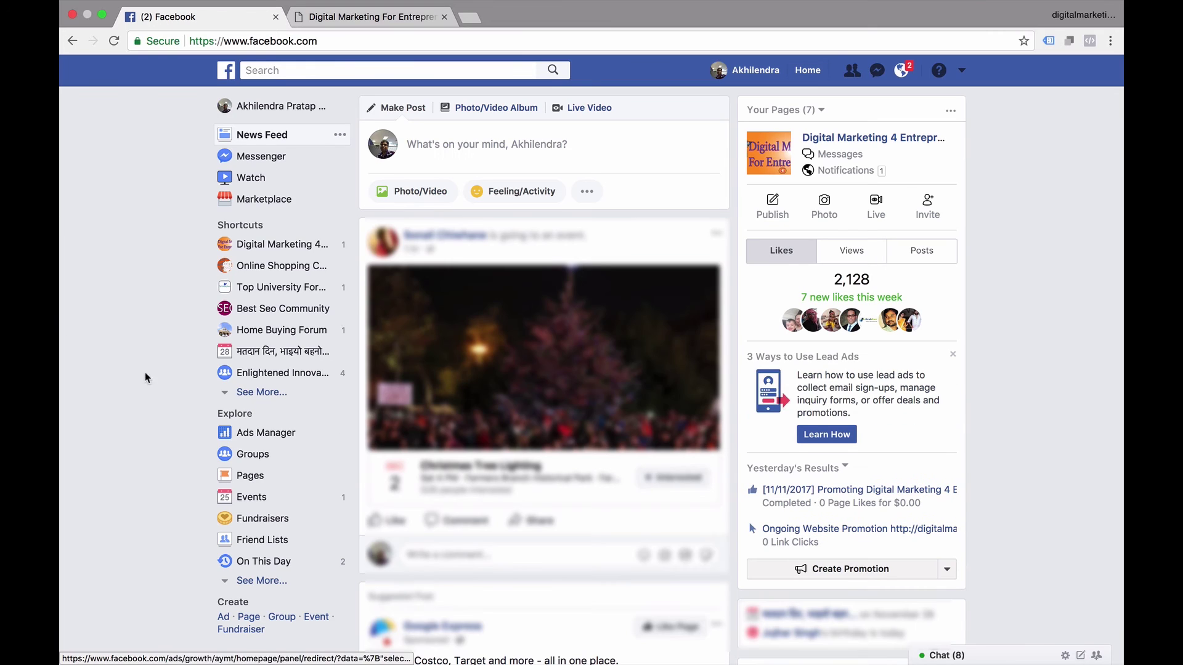
{"action": "left_click", "coordinate": [275, 390]}
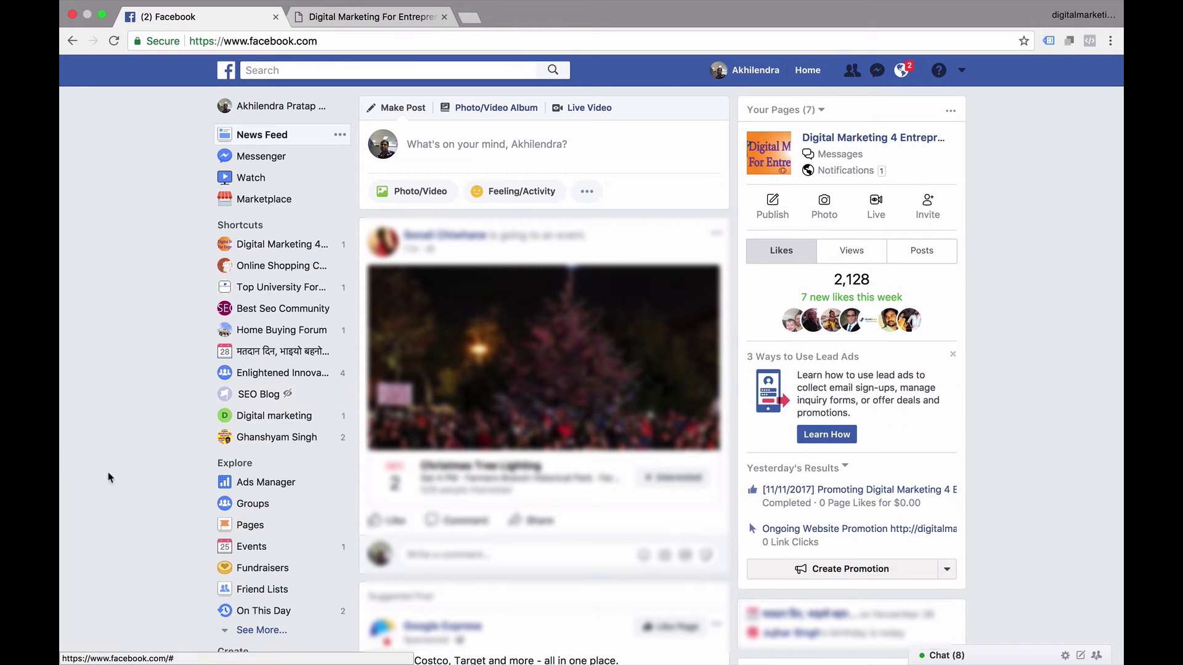
{"action": "left_click", "coordinate": [269, 438]}
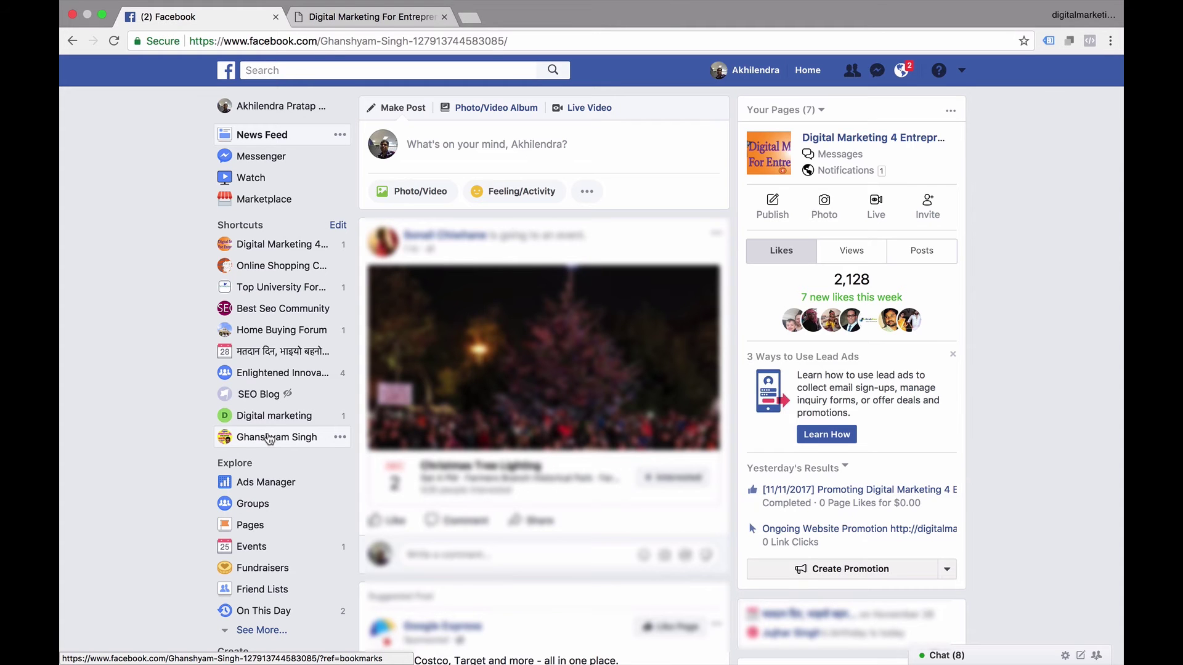
{"action": "scroll", "coordinate": [269, 439], "scroll_direction": "down", "scroll_amount": 3}
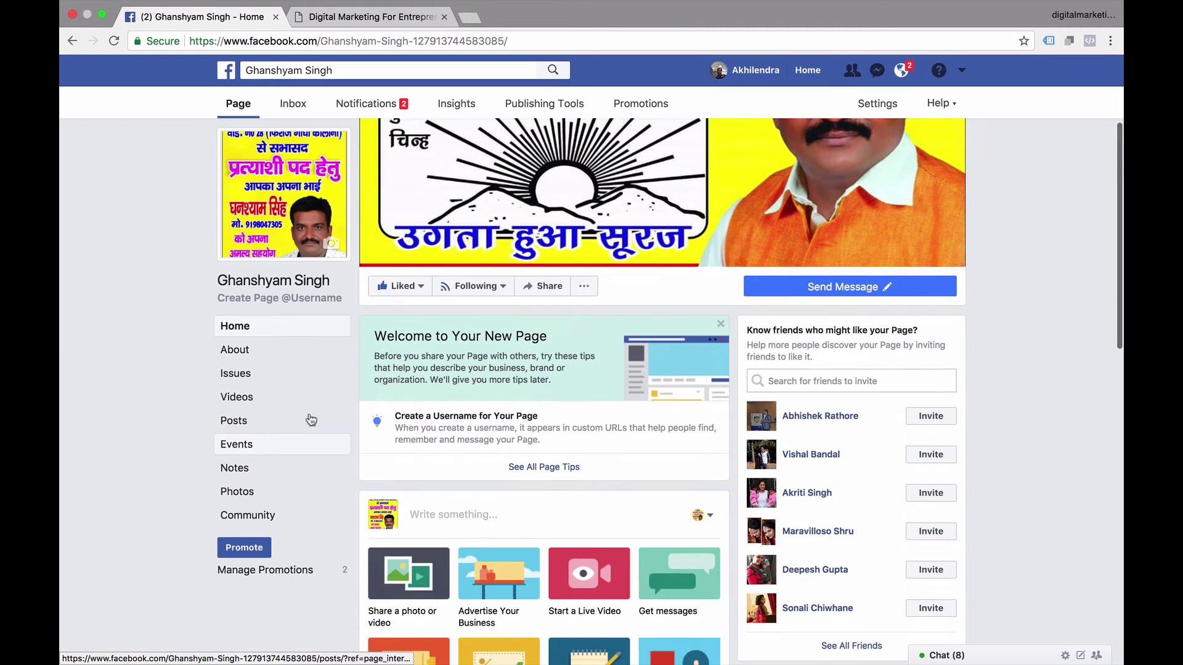
{"action": "left_click", "coordinate": [258, 571]}
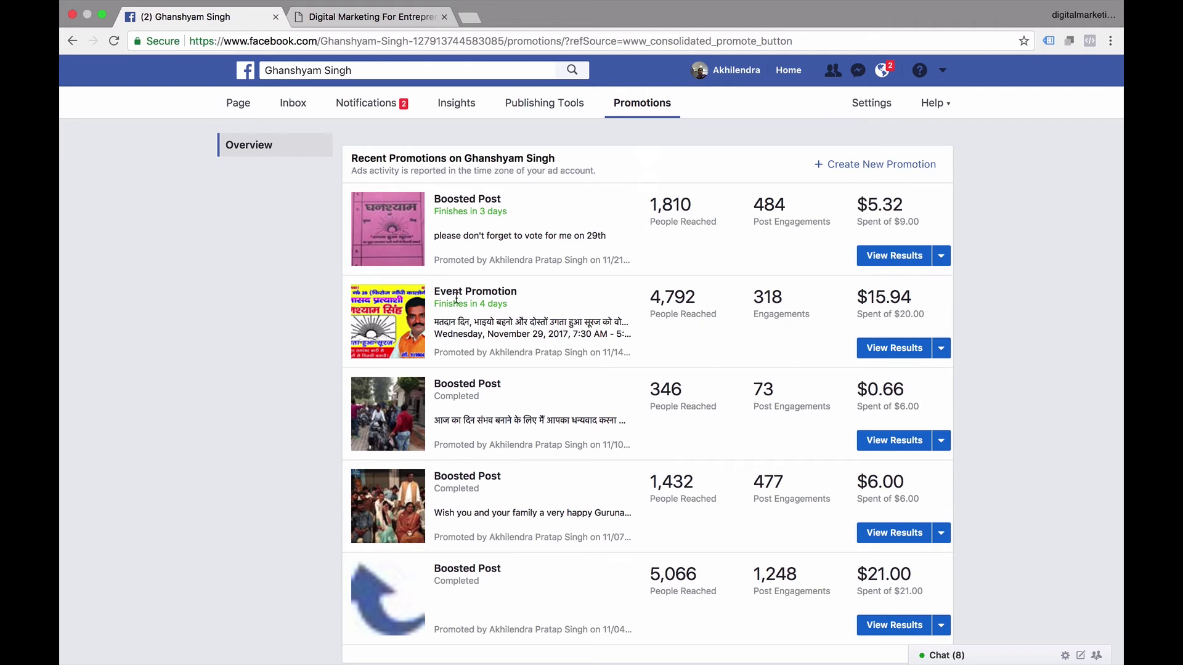
{"action": "left_click_drag", "start_coordinate": [437, 293], "coordinate": [533, 299]}
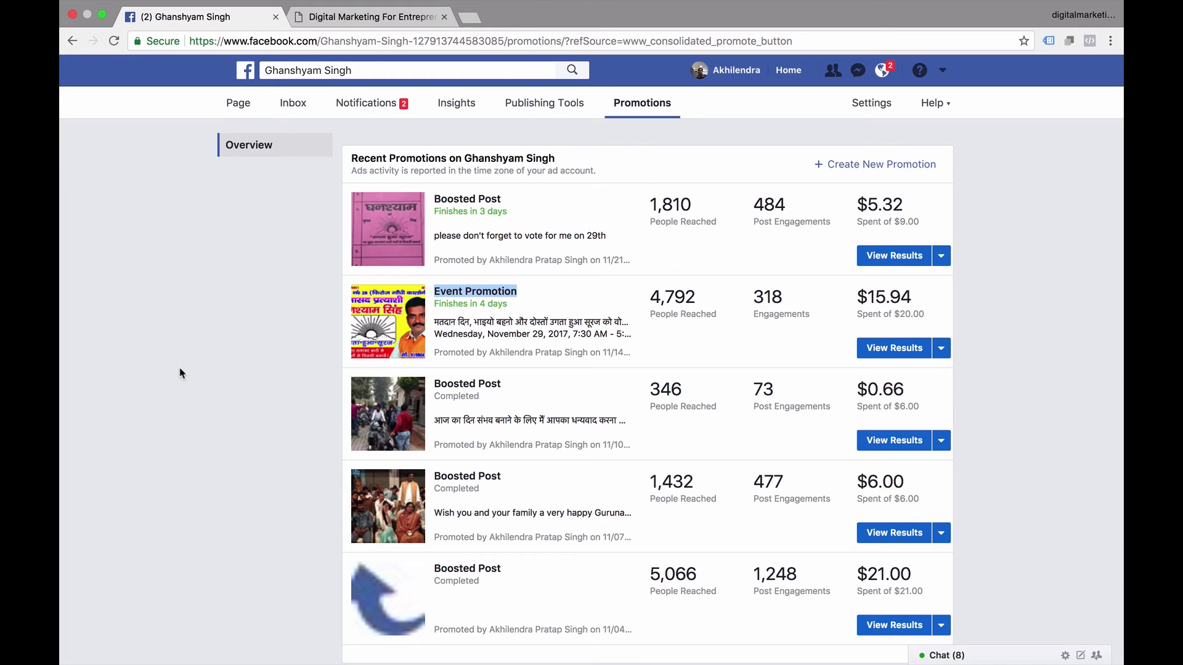
Step: Return to the politician's page home and show its additional page actions, including Create Ad and Ads Manager
{"action": "left_click", "coordinate": [239, 105]}
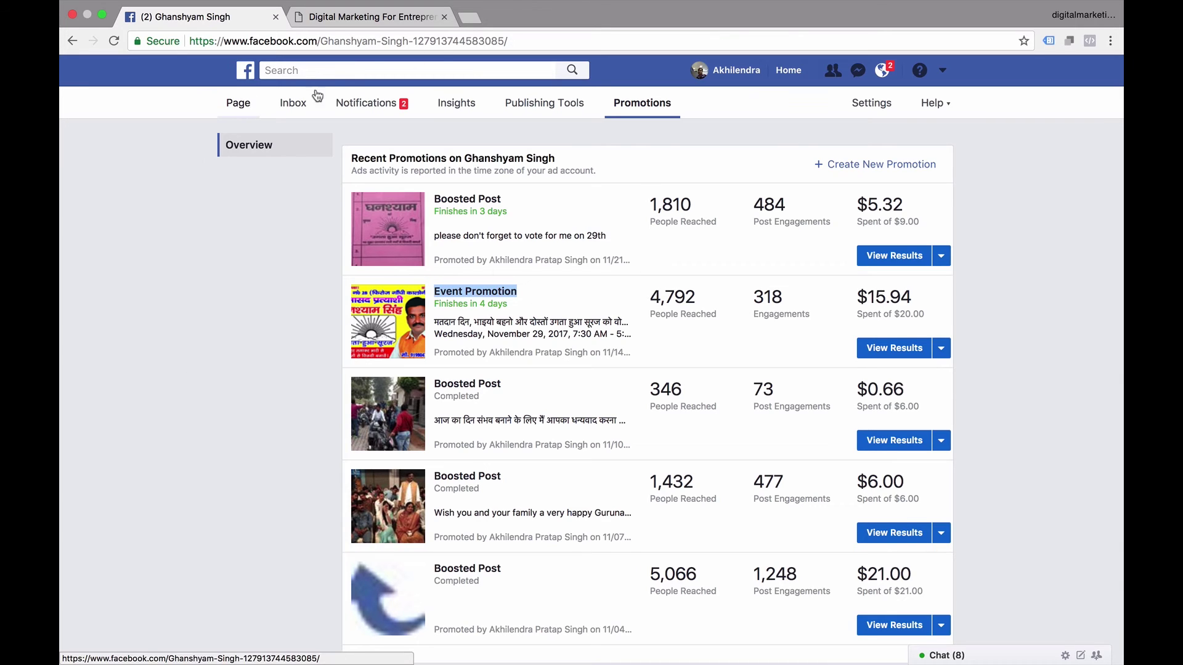
{"action": "scroll", "coordinate": [198, 371], "scroll_direction": "down", "scroll_amount": 3}
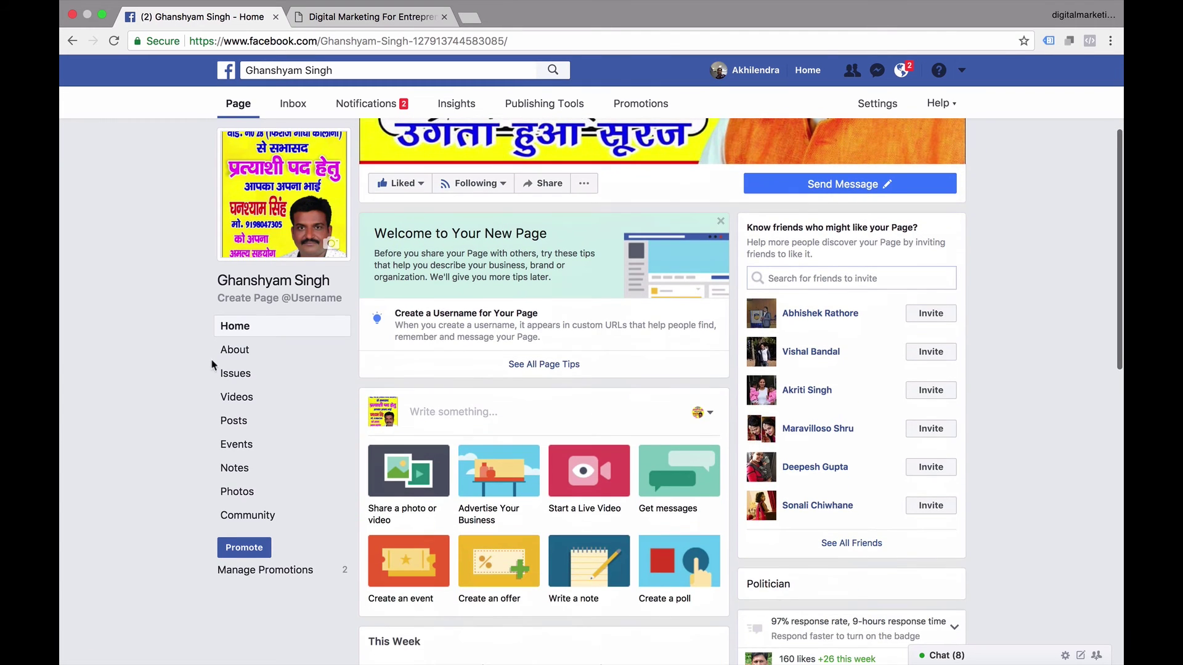
{"action": "left_click", "coordinate": [585, 185]}
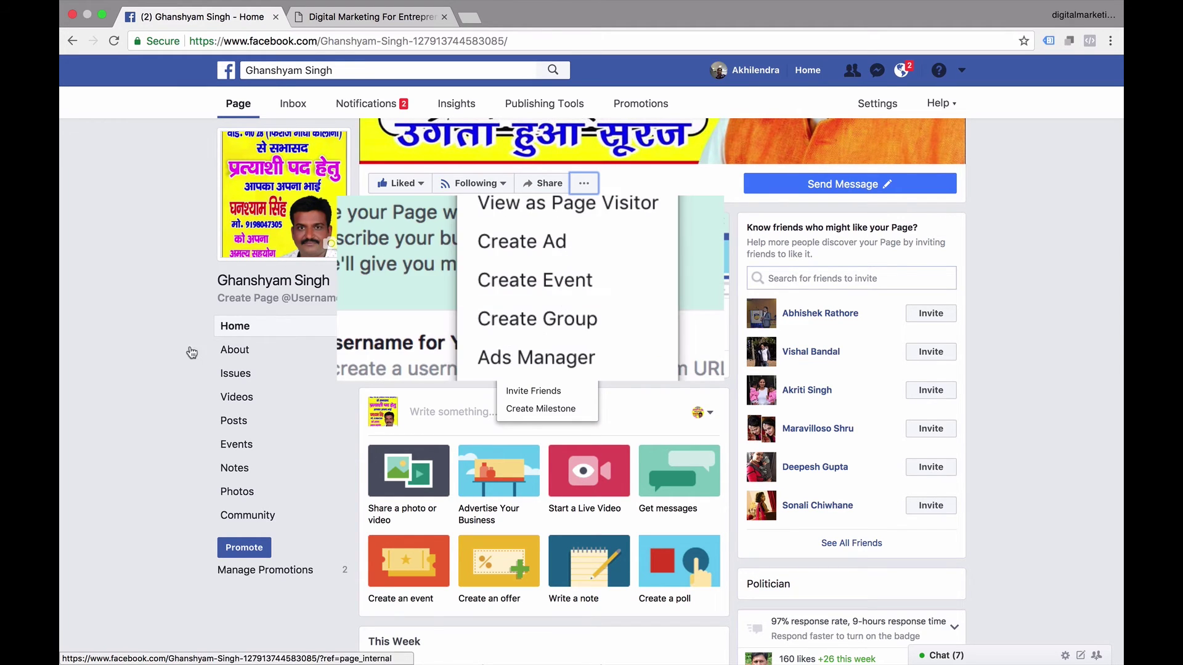
Step: Close the additional page actions and look over the politician page's posting options and weekly statistics
{"action": "left_click", "coordinate": [157, 350]}
{"action": "scroll", "coordinate": [499, 438], "scroll_direction": "down", "scroll_amount": 5}
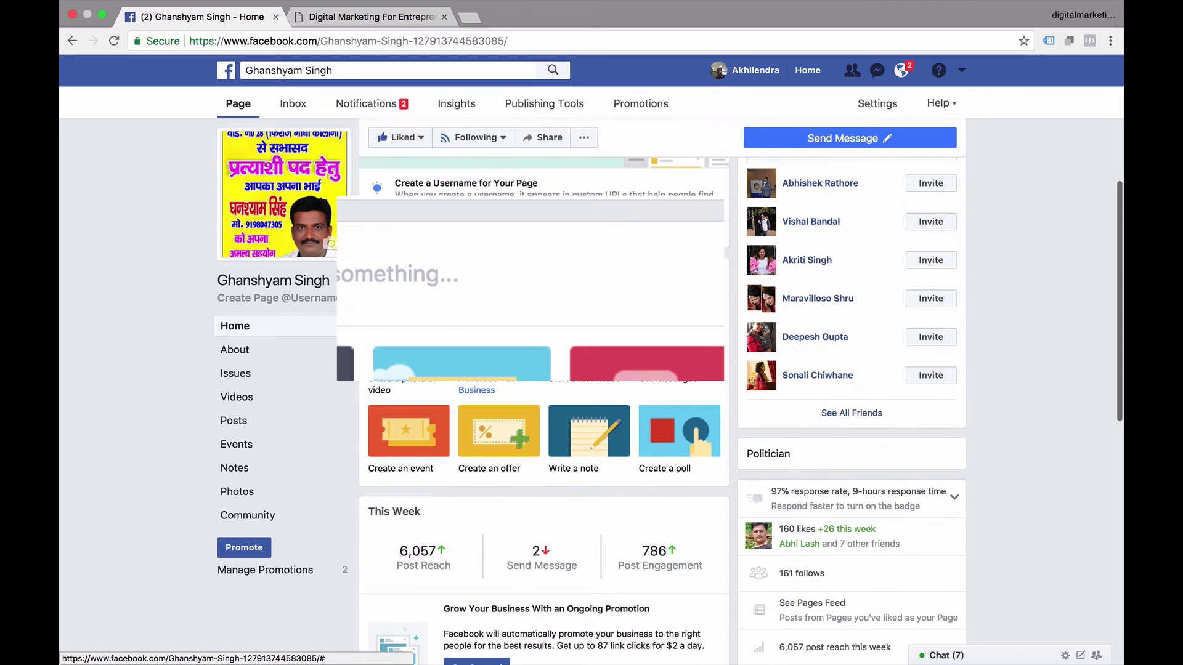
{"action": "scroll", "coordinate": [499, 438], "scroll_direction": "down", "scroll_amount": 2}
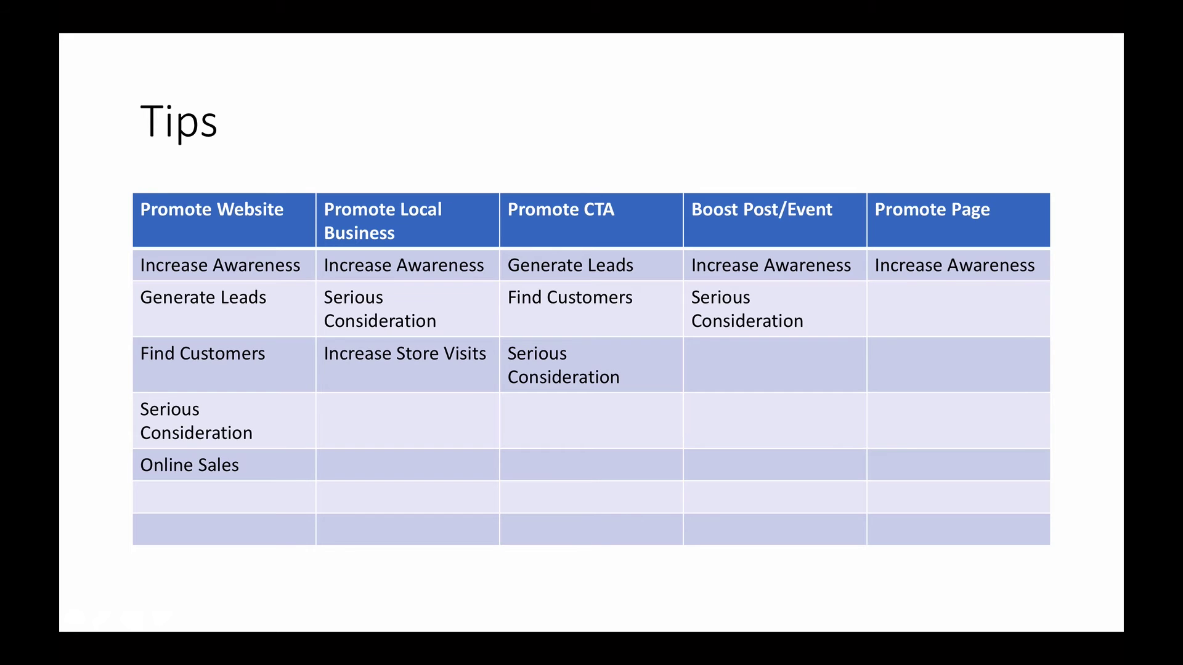
Step: Open Ads Manager from the Facebook home page, start a new ad and select the Store visits objective
{"action": "key", "text": "super+Tab"}
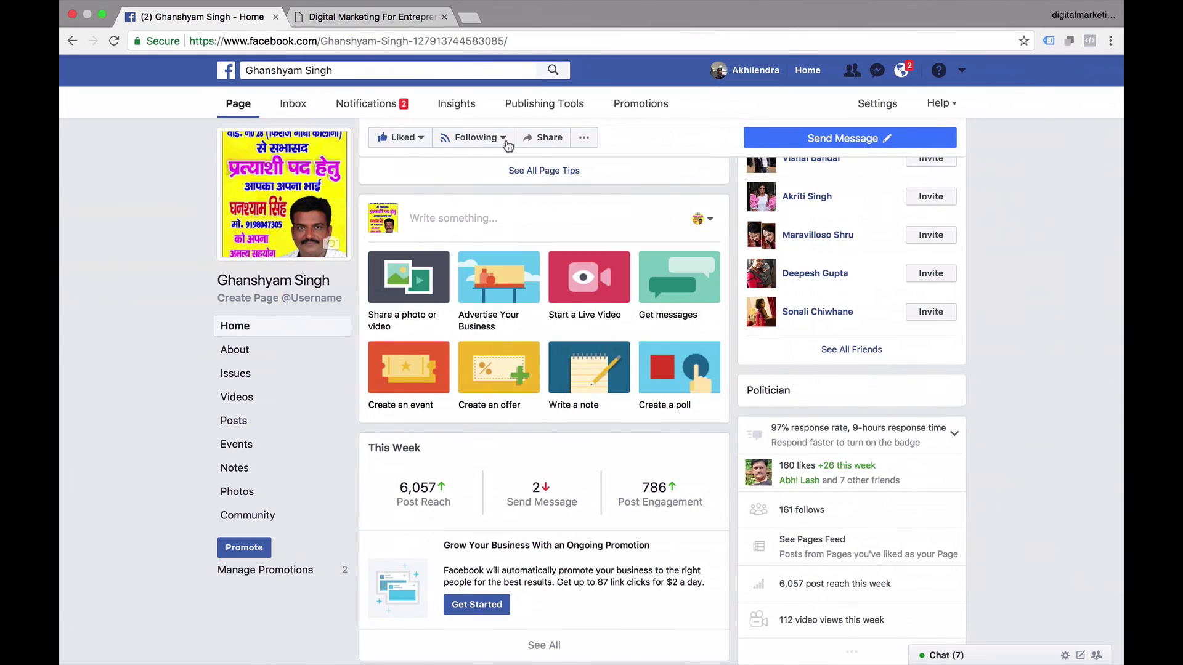
{"action": "left_click", "coordinate": [811, 73]}
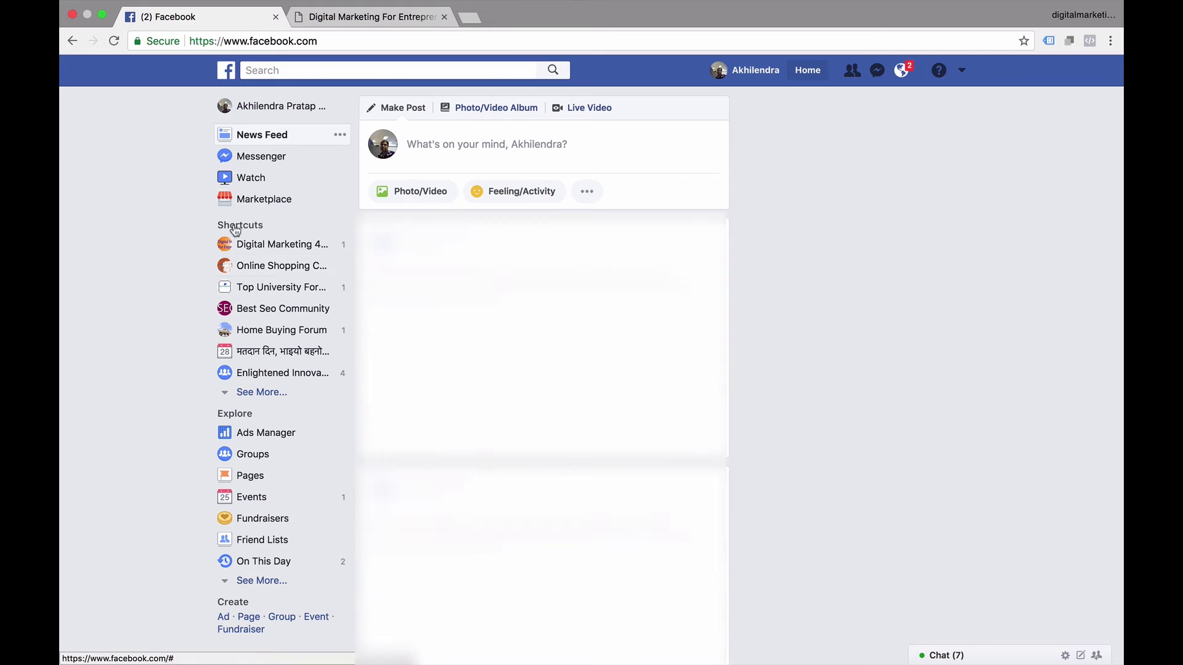
{"action": "left_click", "coordinate": [259, 434]}
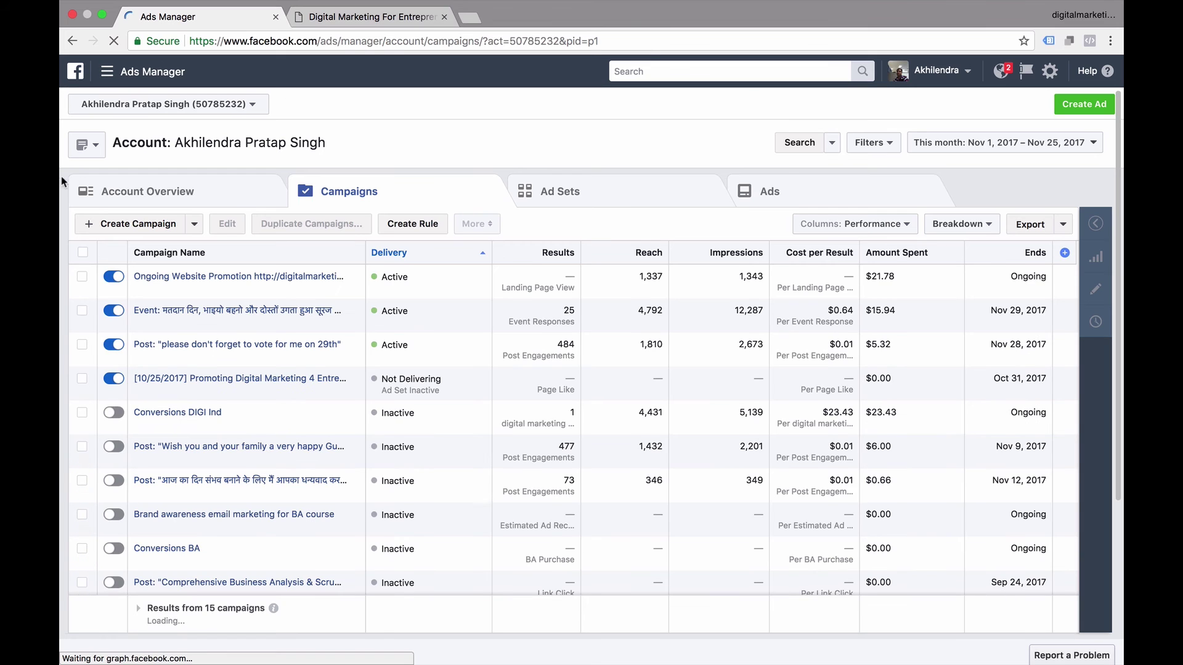
{"action": "left_click", "coordinate": [1069, 110]}
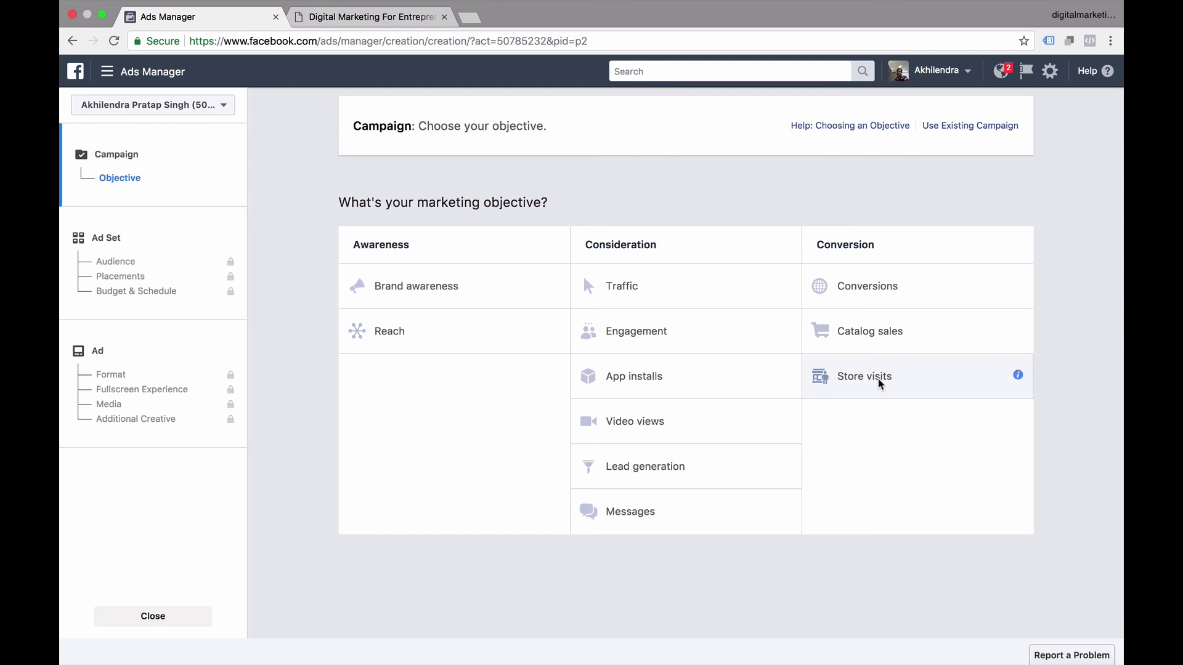
{"action": "left_click", "coordinate": [1018, 376]}
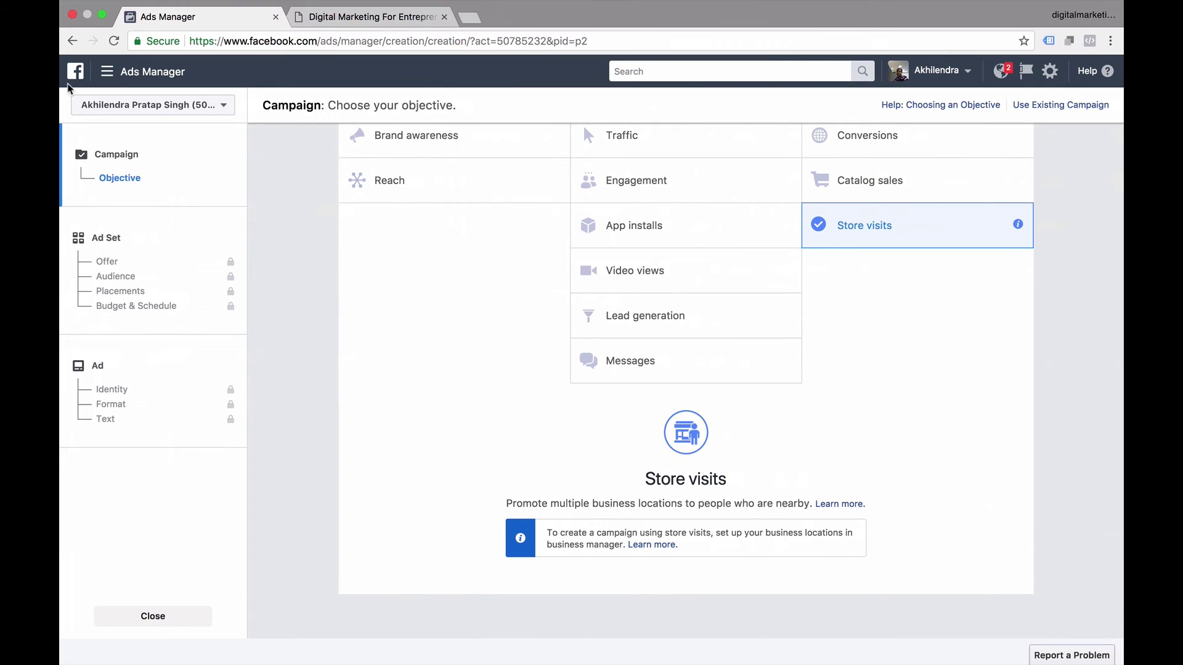
Step: Load facebook.com in a new browser tab and open the Digital Marketing 4 Entrepreneurs page
{"action": "left_click", "coordinate": [369, 17]}
{"action": "left_click", "coordinate": [479, 17]}
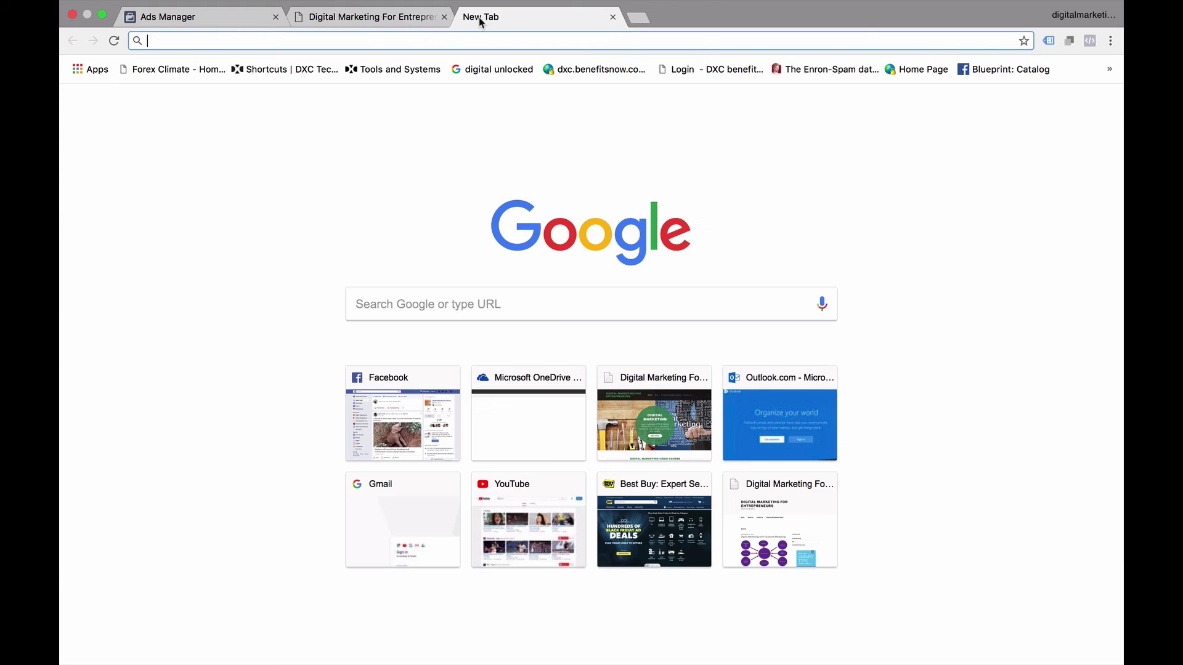
{"action": "type", "text": "facebook.com"}
{"action": "key", "text": "Return"}
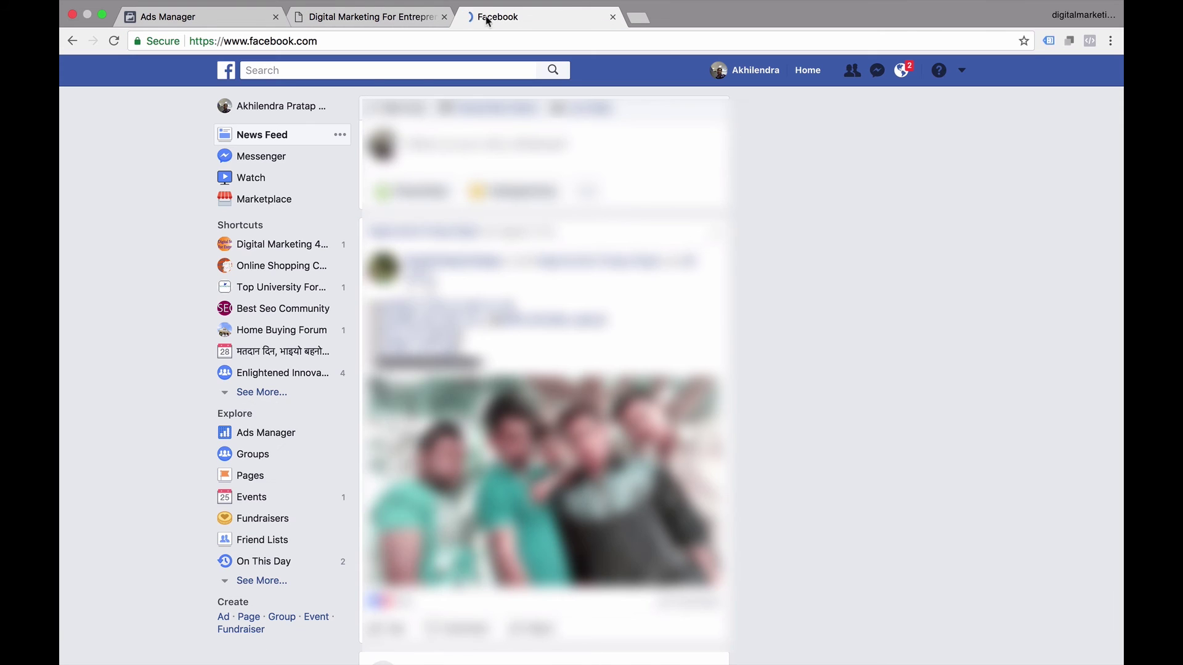
{"action": "left_click", "coordinate": [261, 247]}
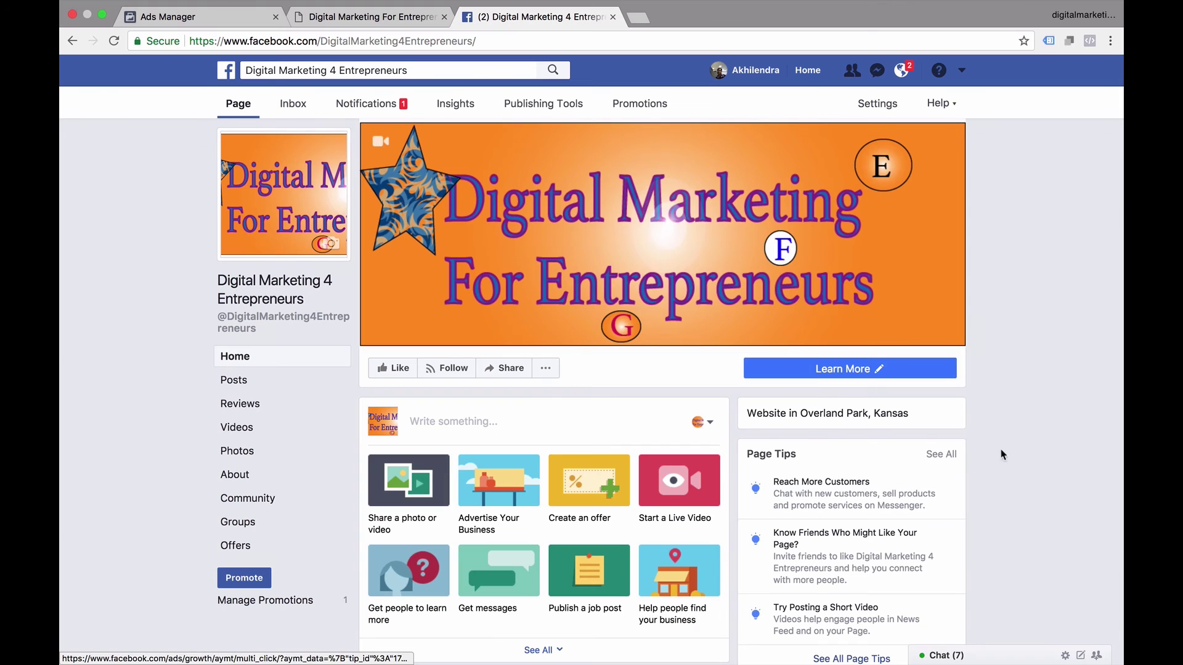
Step: Edit the page's Learn More button and choose Send Message from the Get in Touch options instead
{"action": "left_click", "coordinate": [865, 369]}
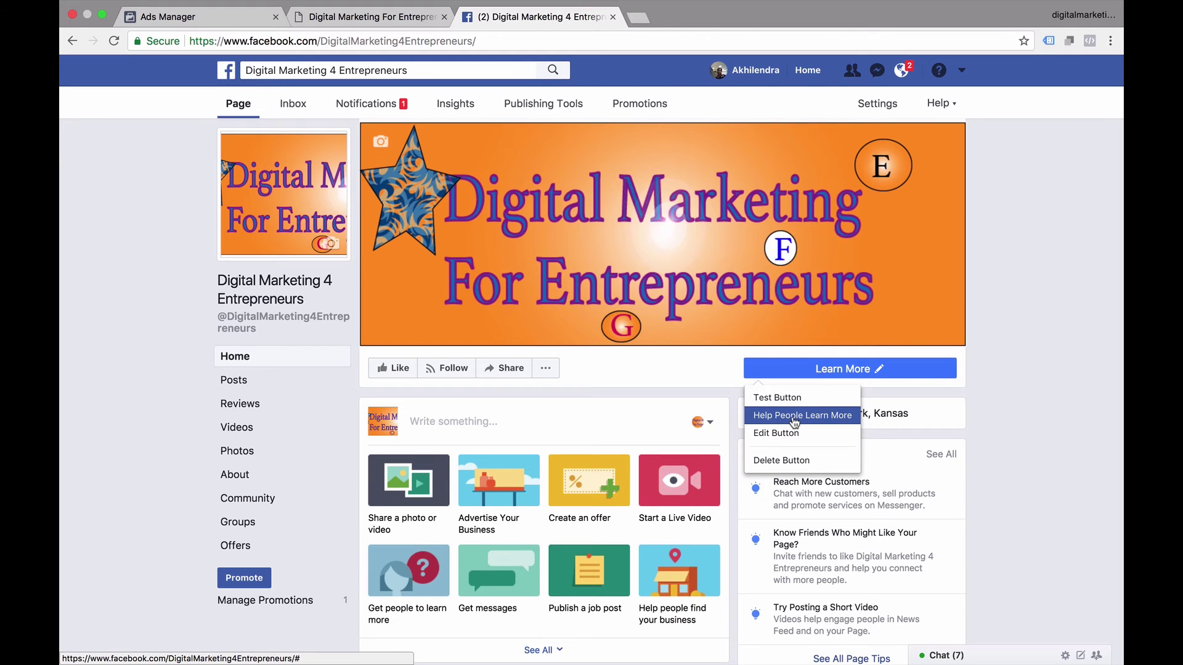
{"action": "left_click", "coordinate": [876, 368]}
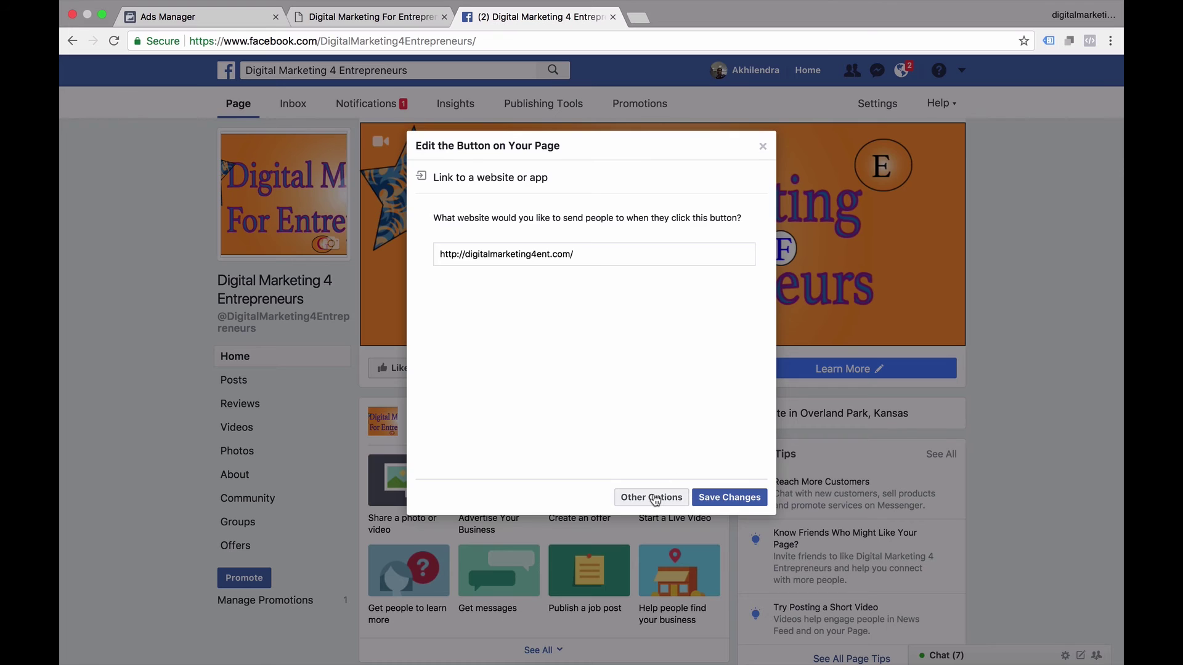
{"action": "left_click", "coordinate": [655, 498]}
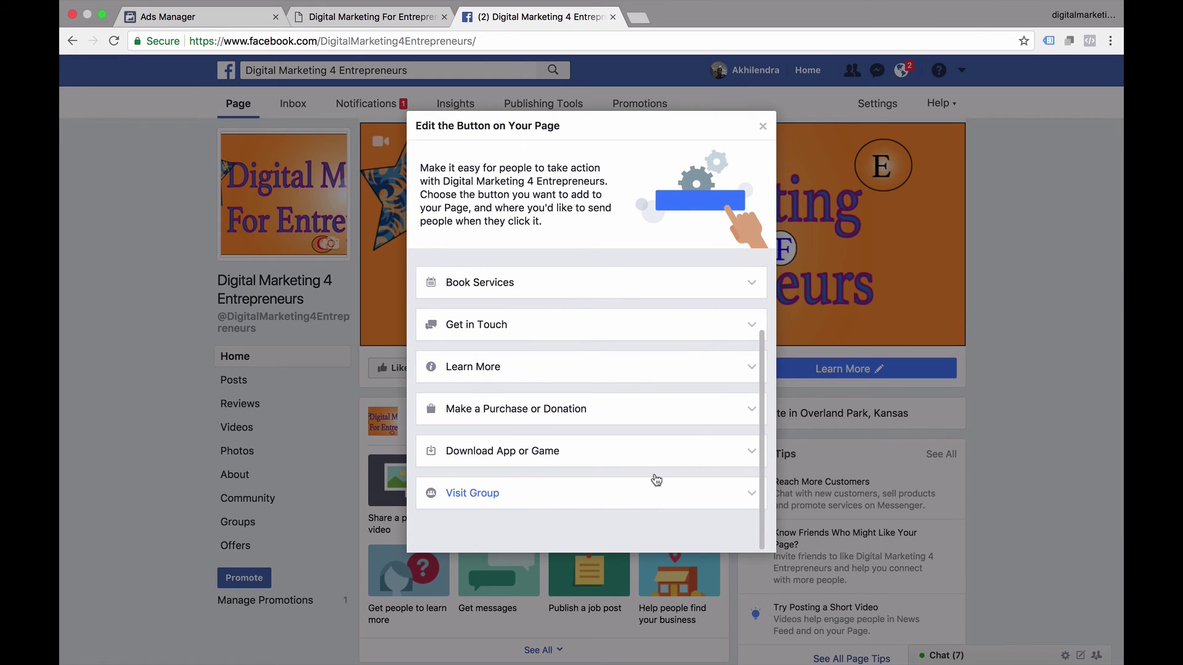
{"action": "left_click", "coordinate": [650, 325]}
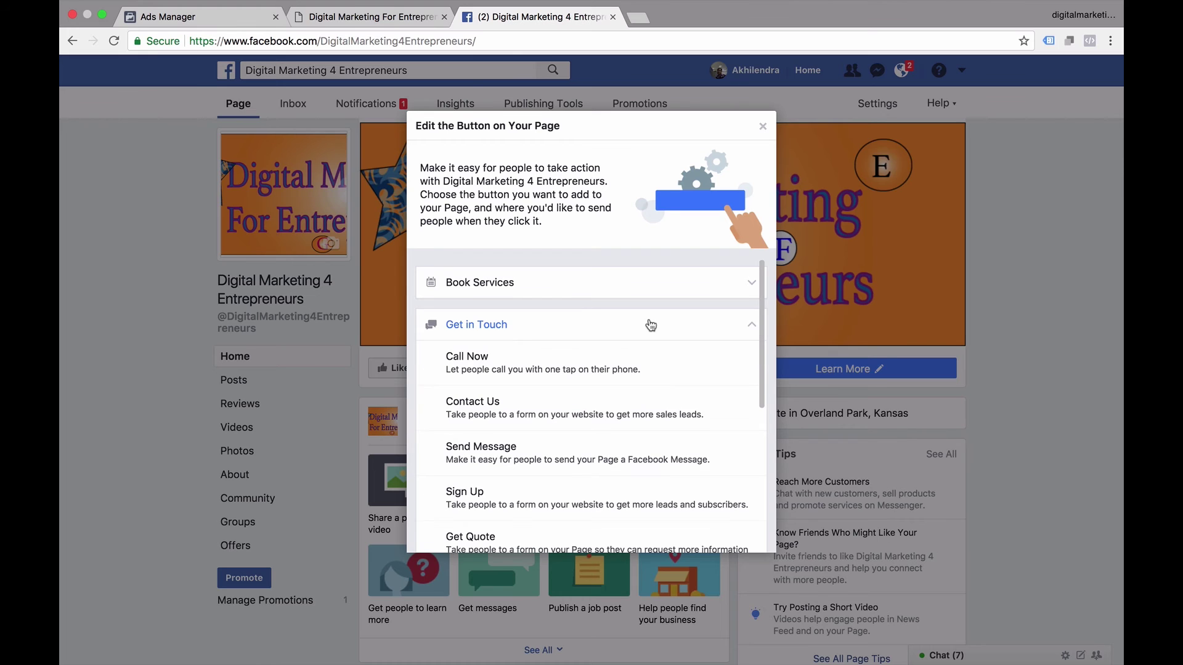
{"action": "scroll", "coordinate": [520, 404], "scroll_direction": "down", "scroll_amount": 2}
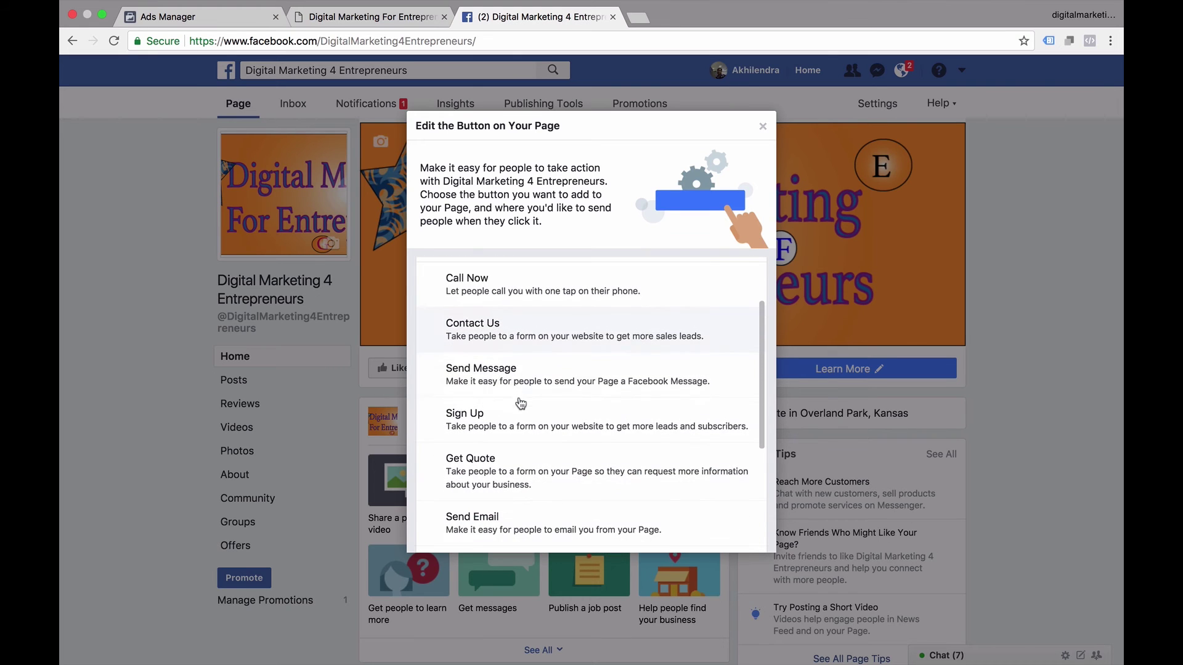
{"action": "left_click", "coordinate": [519, 369]}
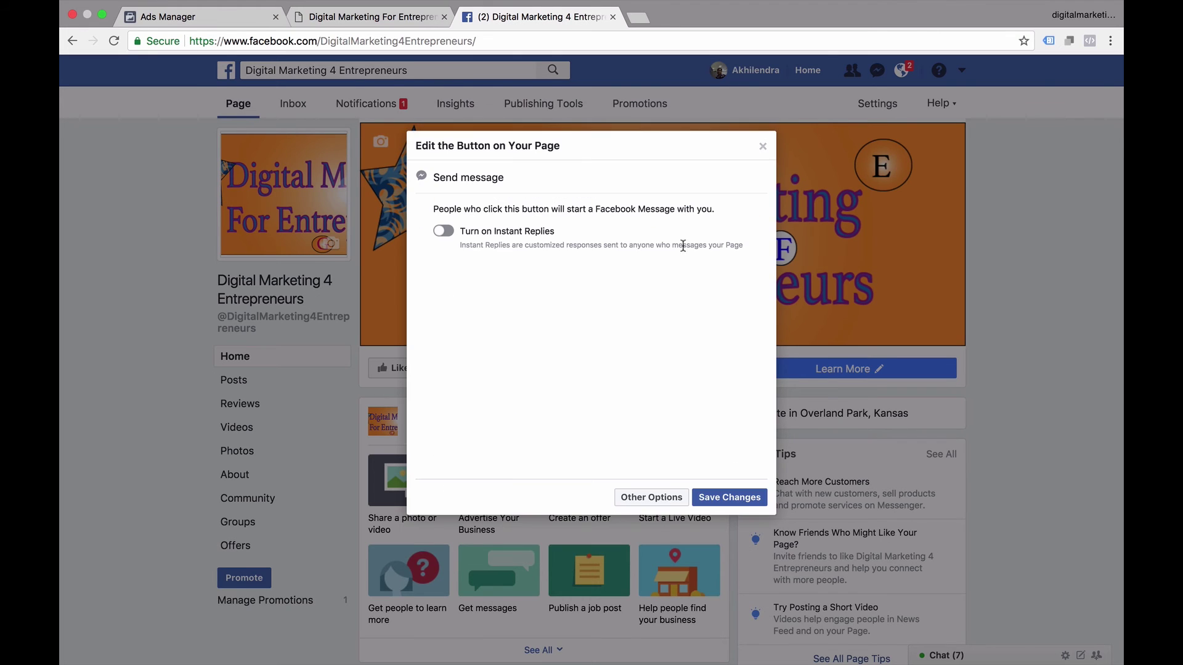
Step: Turn on Instant Replies and write "Hi," followed by "Thank you, i will reply to your message." on a new line
{"action": "left_click", "coordinate": [444, 232]}
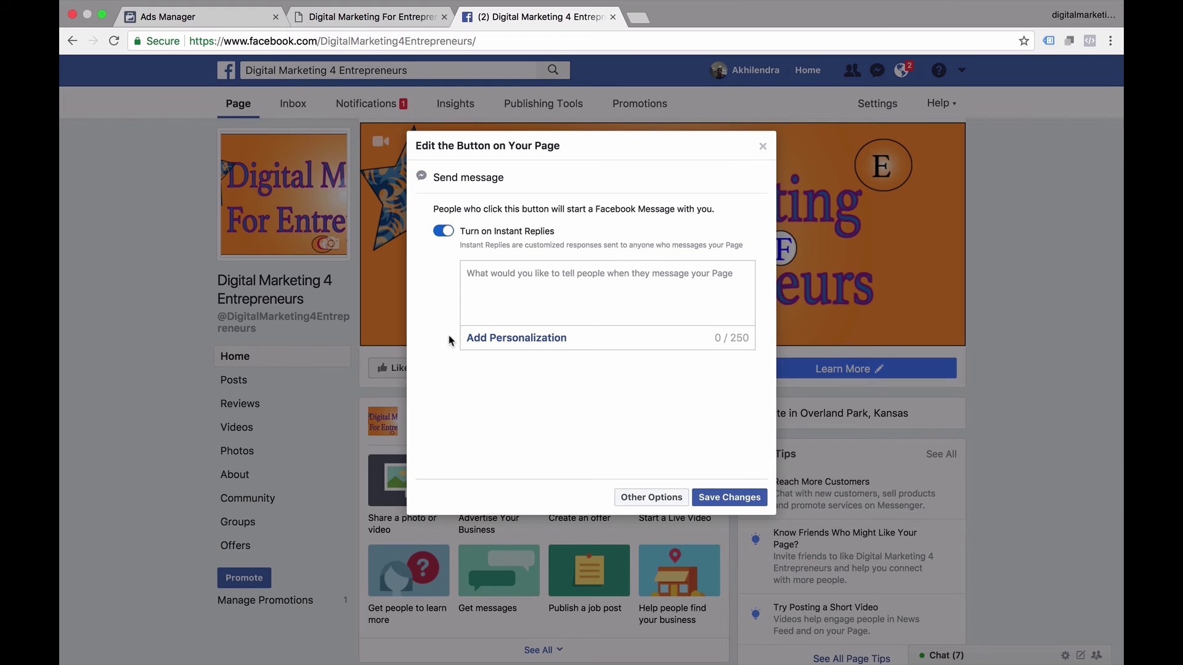
{"action": "left_click", "coordinate": [535, 268]}
{"action": "type", "text": "Hi,"}
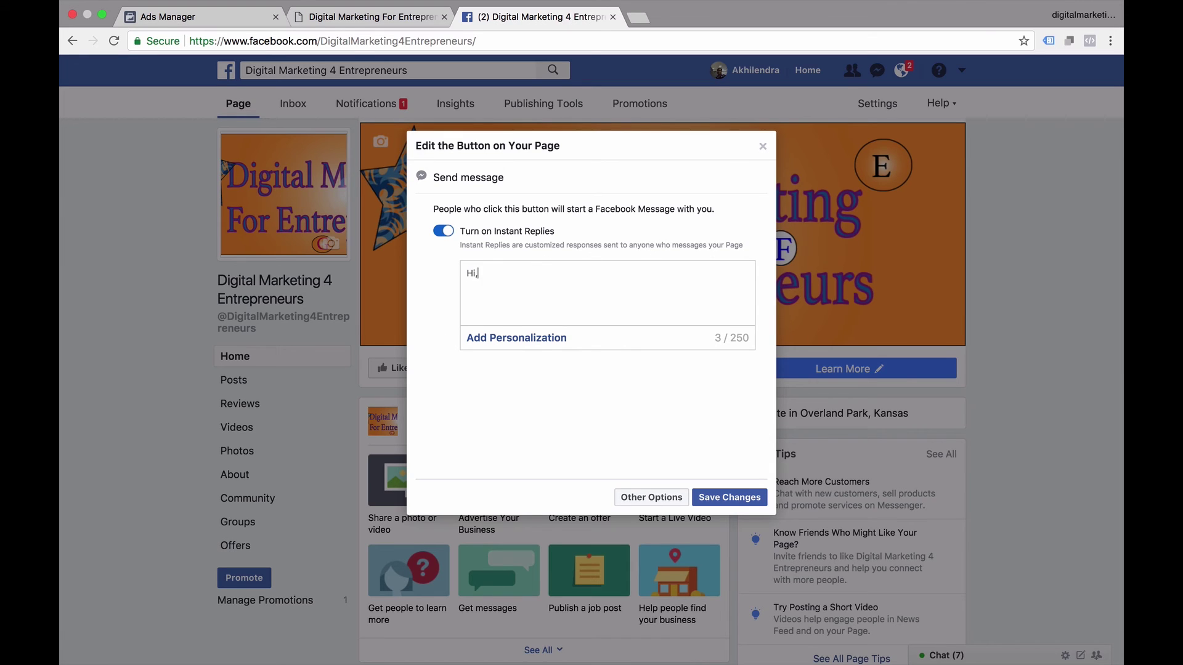
{"action": "key", "text": "Return"}
{"action": "type", "text": "Thank you, i will reply to your message."}
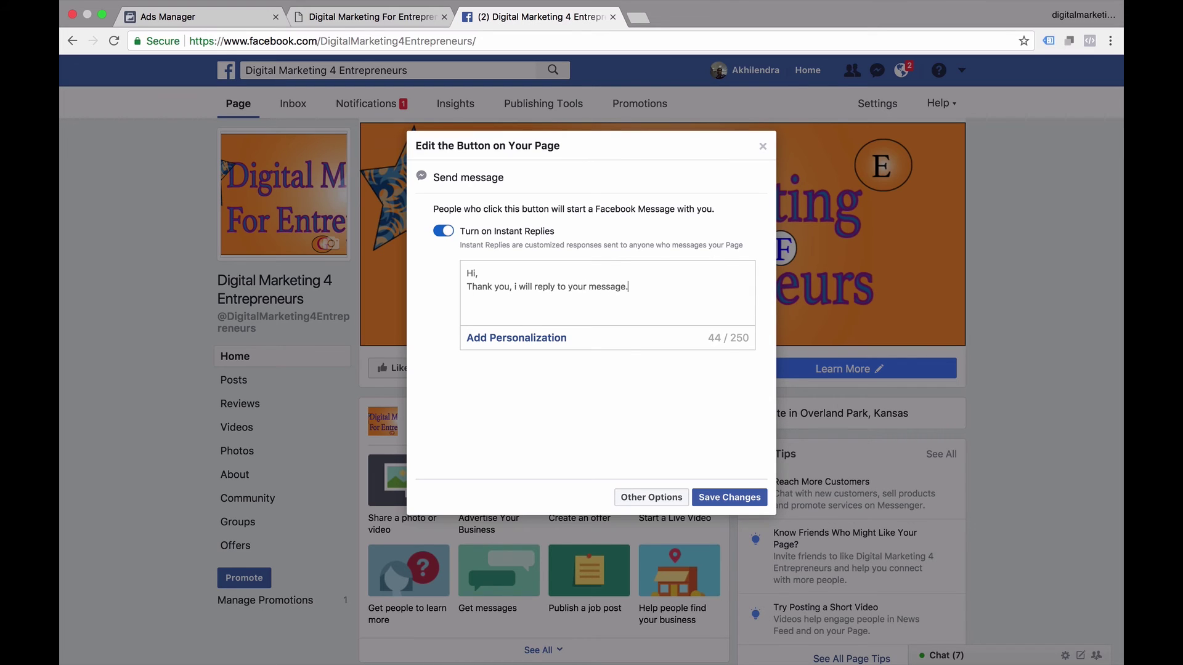
Step: End the instant reply with "Thanks" and the sender's first name after a blank line, and save the button changes
{"action": "key", "text": "Return"}
{"action": "key", "text": "Return"}
{"action": "type", "text": "Thanks"}
{"action": "key", "text": "Return"}
{"action": "type", "text": "Akh"}
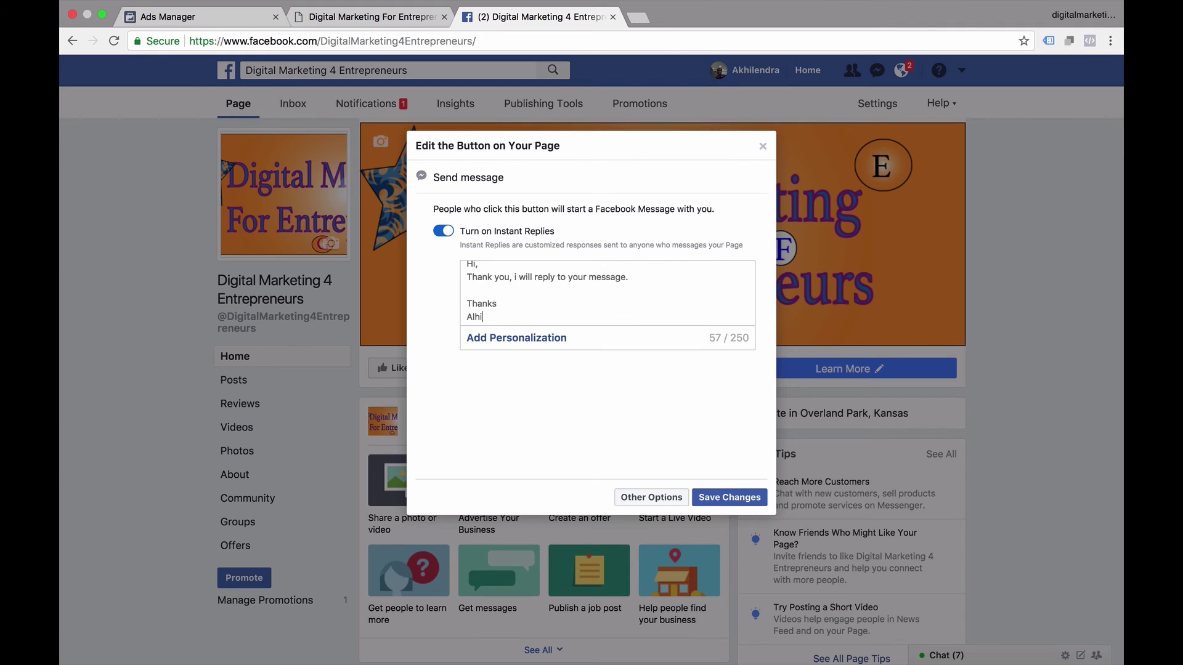
{"action": "key", "text": "BackSpace"}
{"action": "key", "text": "BackSpace"}
{"action": "type", "text": "khilendra"}
{"action": "left_click", "coordinate": [719, 502]}
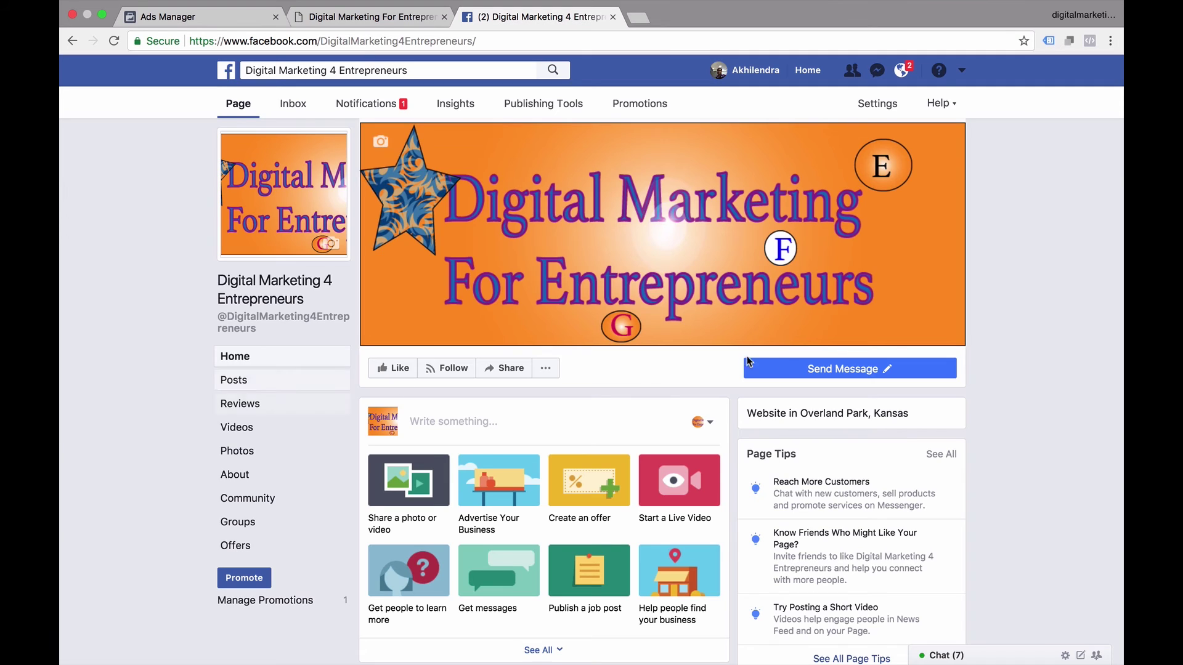
Step: Reopen the Send Message button's settings to review the instant reply, and close them without changes
{"action": "left_click", "coordinate": [819, 369]}
{"action": "left_click", "coordinate": [820, 372]}
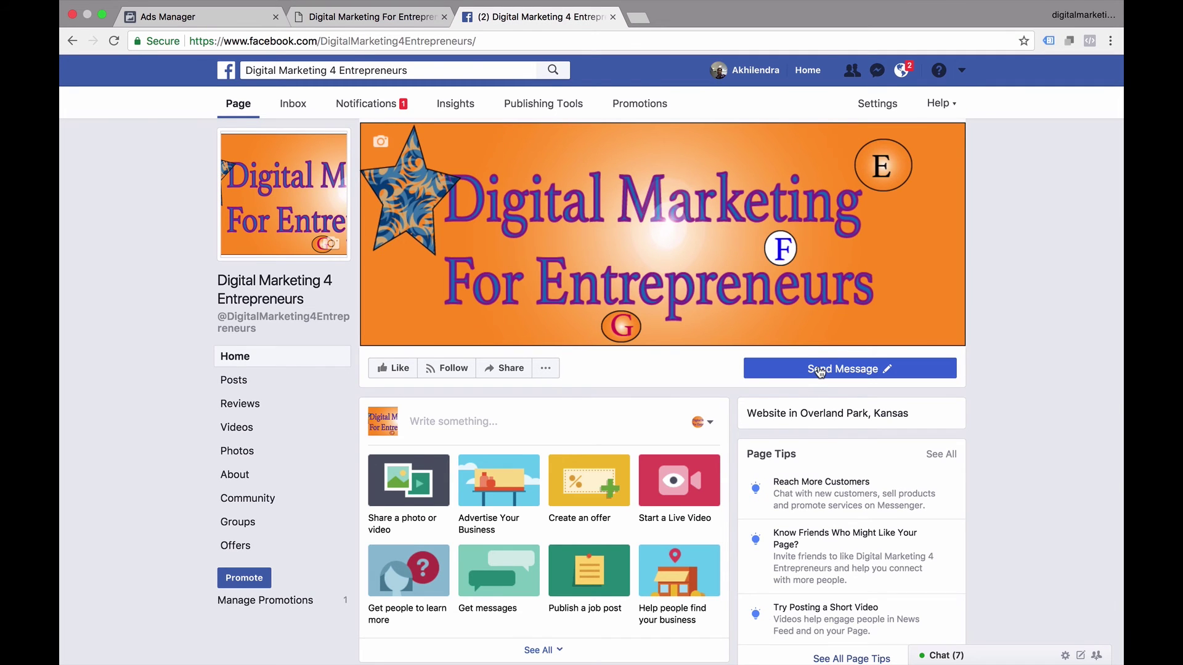
{"action": "left_click", "coordinate": [820, 371]}
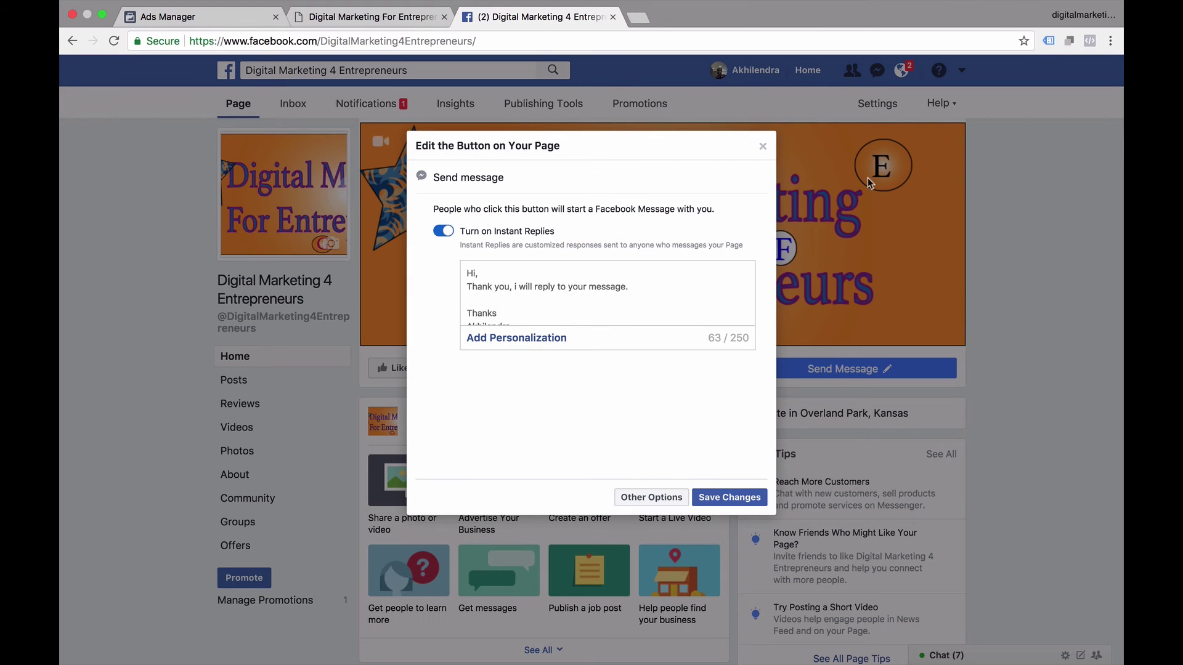
{"action": "left_click", "coordinate": [762, 146]}
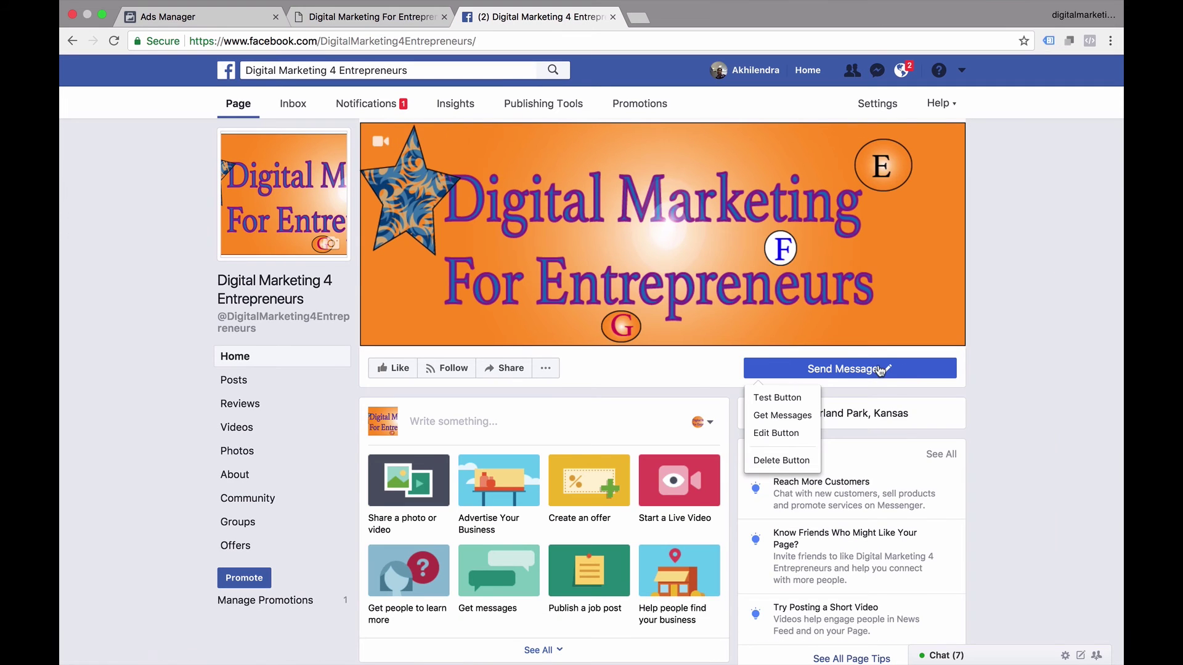
Step: Open the Get Messages promotion from the Send Message button, review its ad creative and preview, and cancel the promotion
{"action": "left_click", "coordinate": [878, 369]}
{"action": "left_click", "coordinate": [863, 371]}
{"action": "left_click", "coordinate": [860, 371]}
{"action": "left_click", "coordinate": [862, 372]}
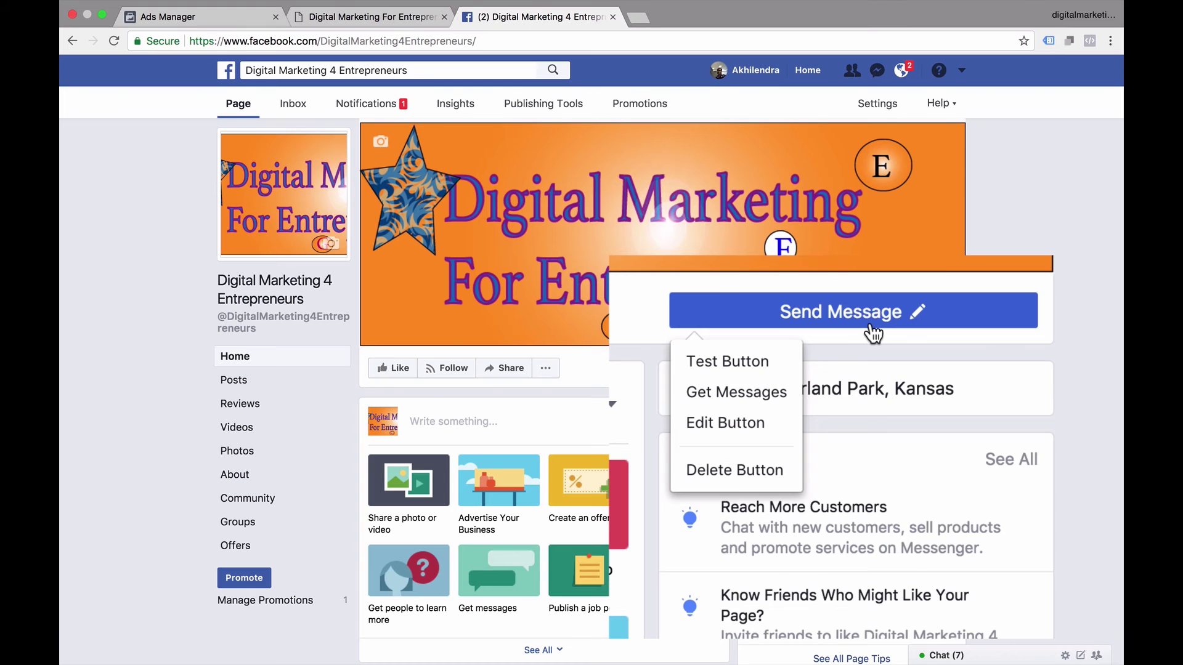
{"action": "left_click", "coordinate": [776, 417]}
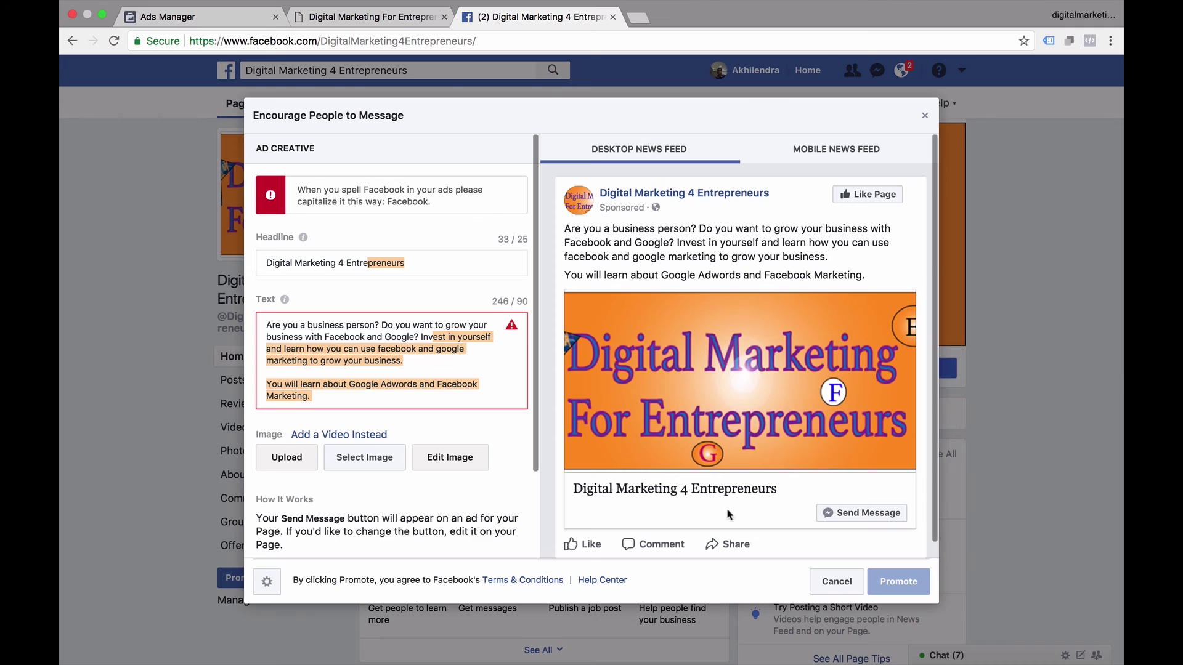
{"action": "left_click", "coordinate": [828, 583]}
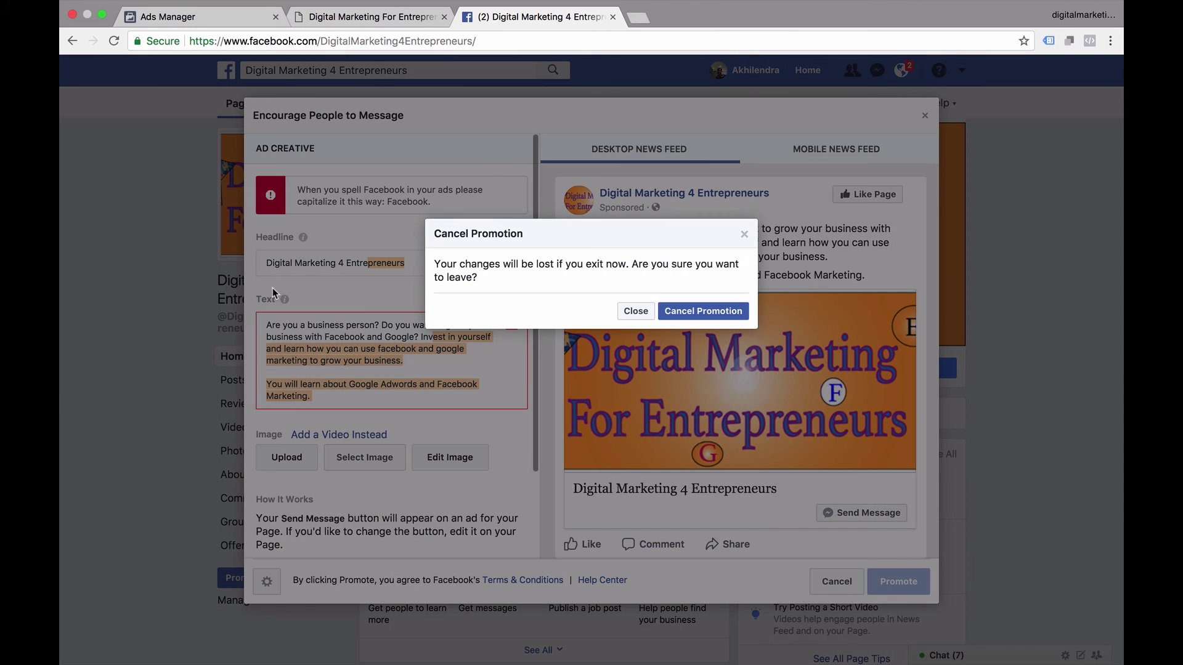
{"action": "left_click", "coordinate": [694, 311]}
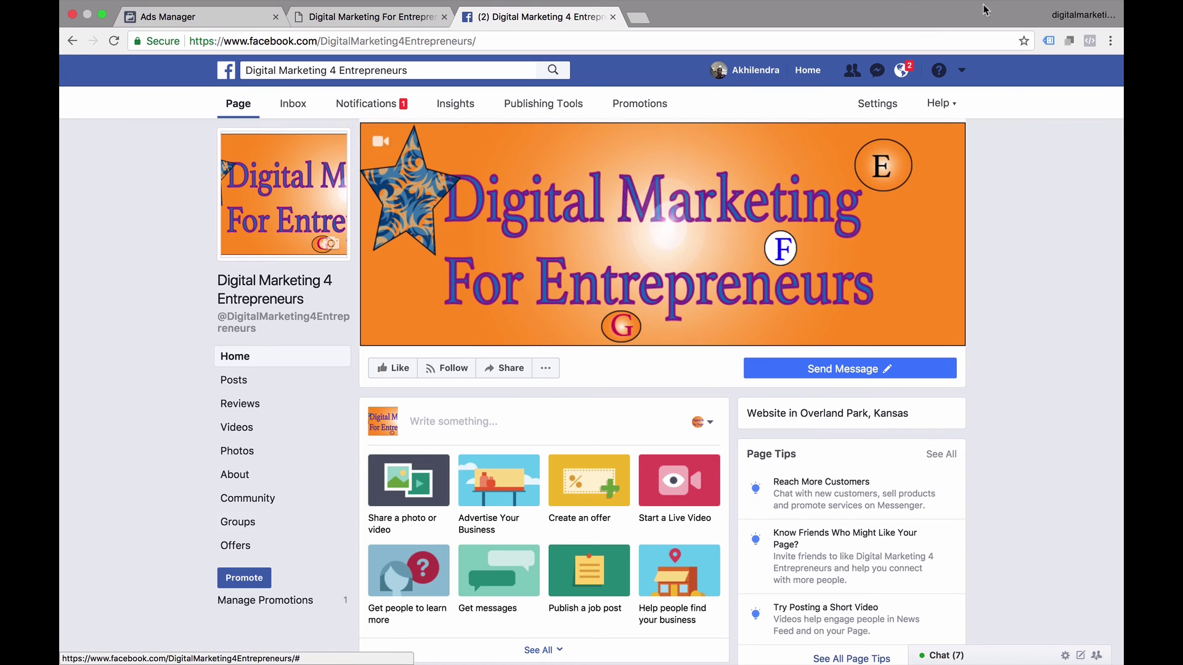
Step: Compare the campaign objectives in Ads Manager with the page's posts and their Boost Post option
{"action": "left_click", "coordinate": [192, 16]}
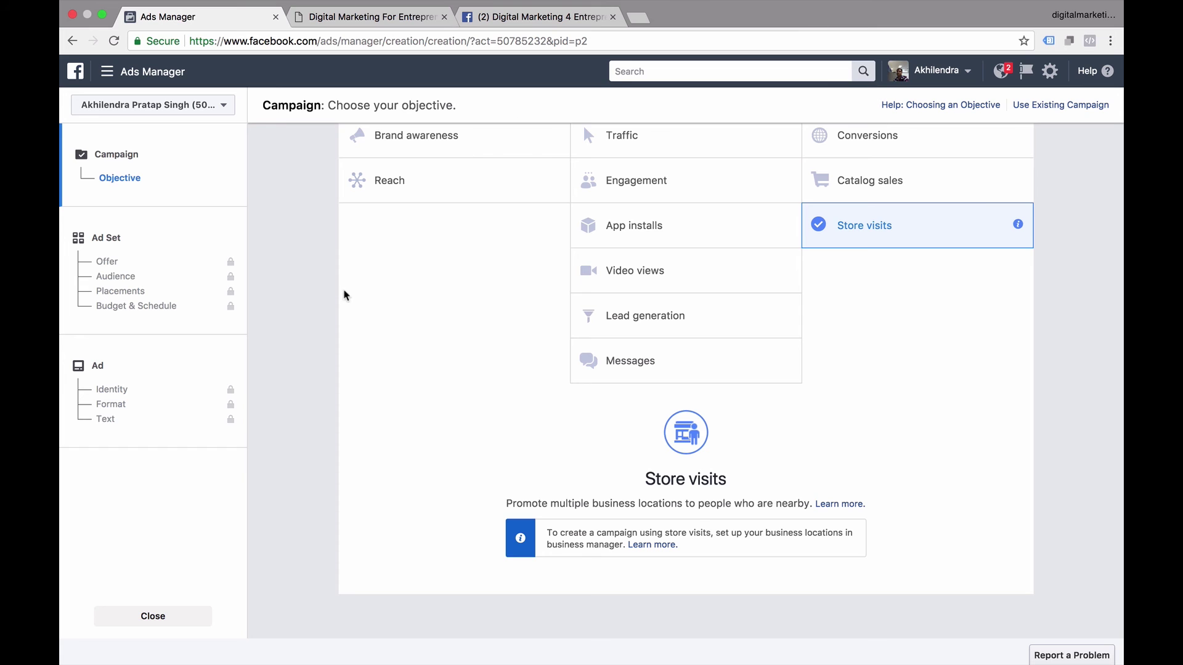
{"action": "scroll", "coordinate": [343, 295], "scroll_direction": "up", "scroll_amount": 1}
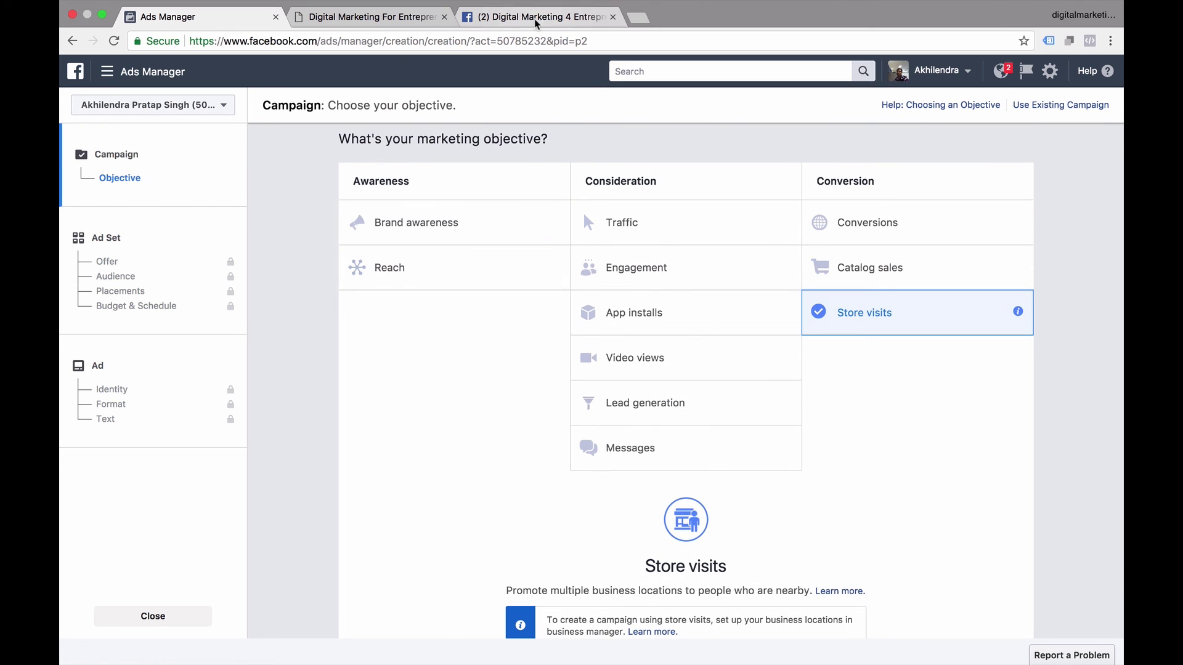
{"action": "left_click", "coordinate": [518, 18]}
{"action": "scroll", "coordinate": [156, 467], "scroll_direction": "down", "scroll_amount": 5}
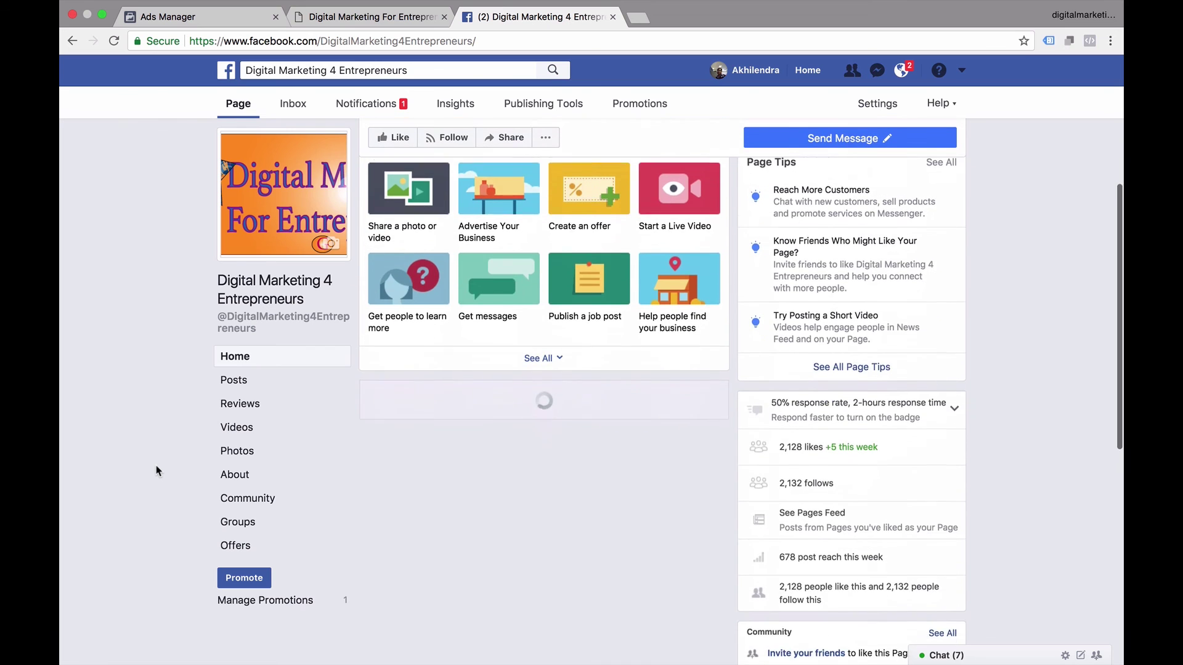
{"action": "scroll", "coordinate": [156, 471], "scroll_direction": "down", "scroll_amount": 10}
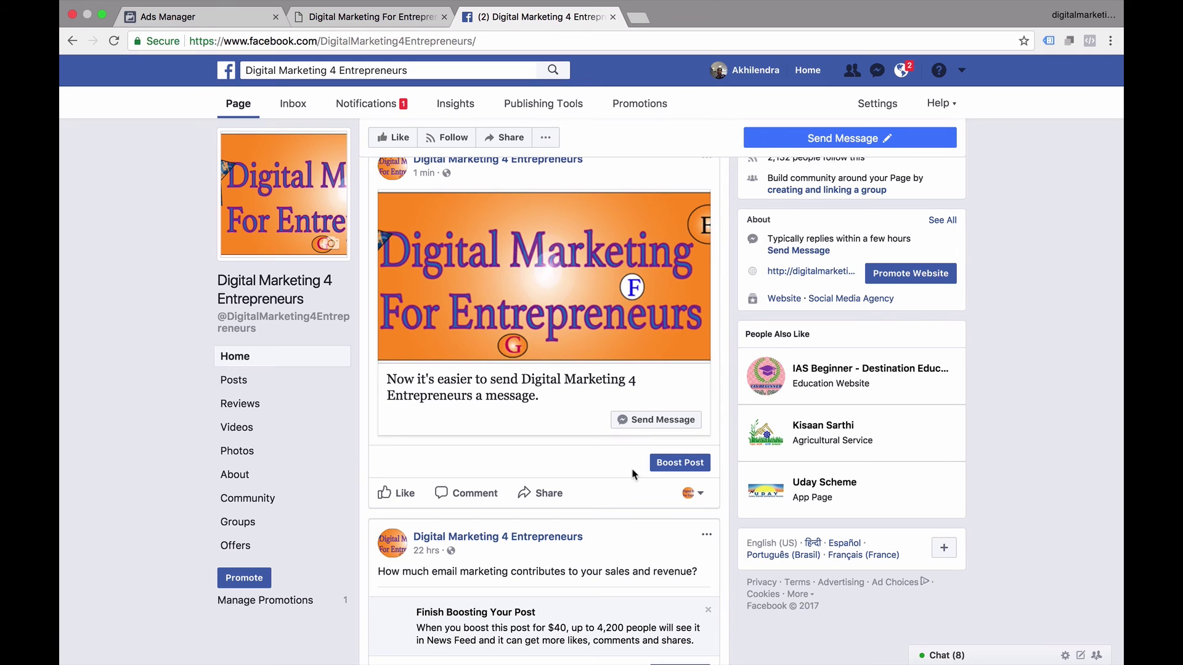
{"action": "left_click", "coordinate": [198, 21]}
{"action": "scroll", "coordinate": [368, 335], "scroll_direction": "up", "scroll_amount": 2}
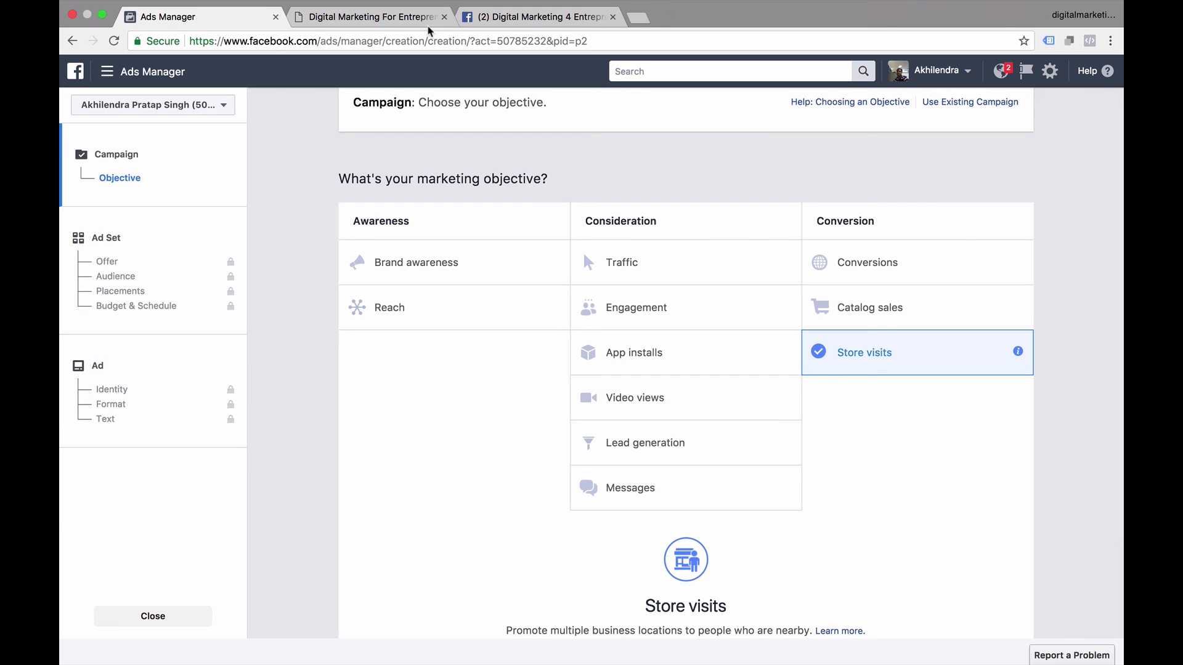
{"action": "left_click", "coordinate": [537, 21]}
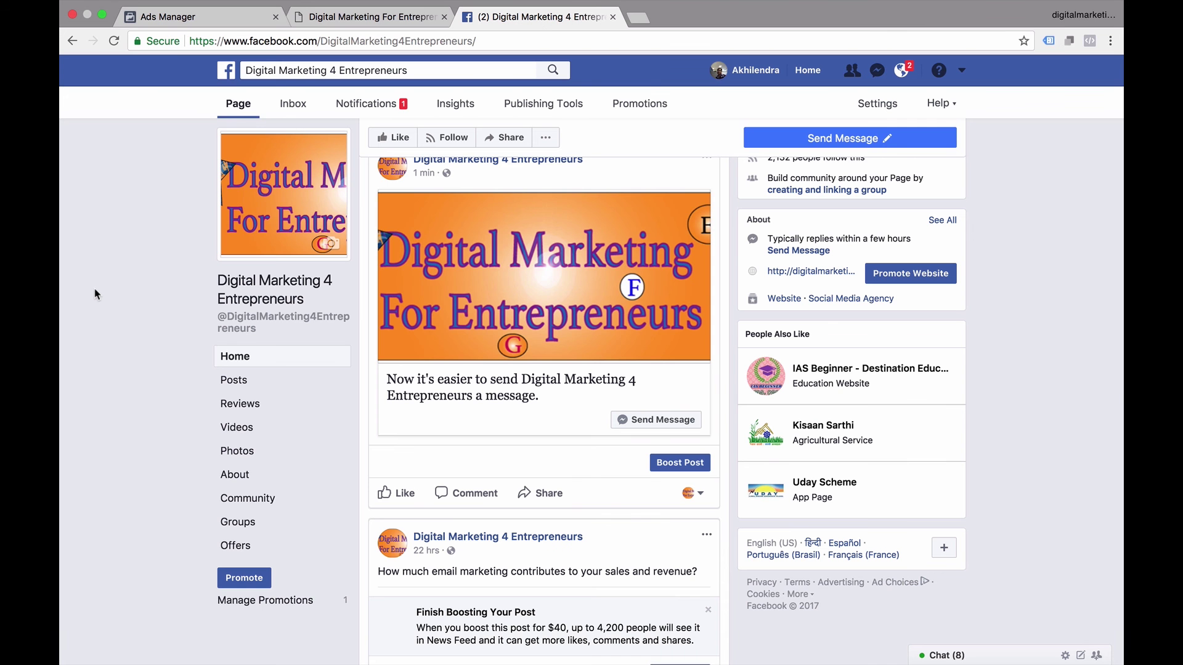
Step: Look over the page's newest post, call-to-action button and the Promote Local Business and Promote Website options
{"action": "scroll", "coordinate": [95, 289], "scroll_direction": "up", "scroll_amount": 5}
{"action": "scroll", "coordinate": [94, 288], "scroll_direction": "down", "scroll_amount": 3}
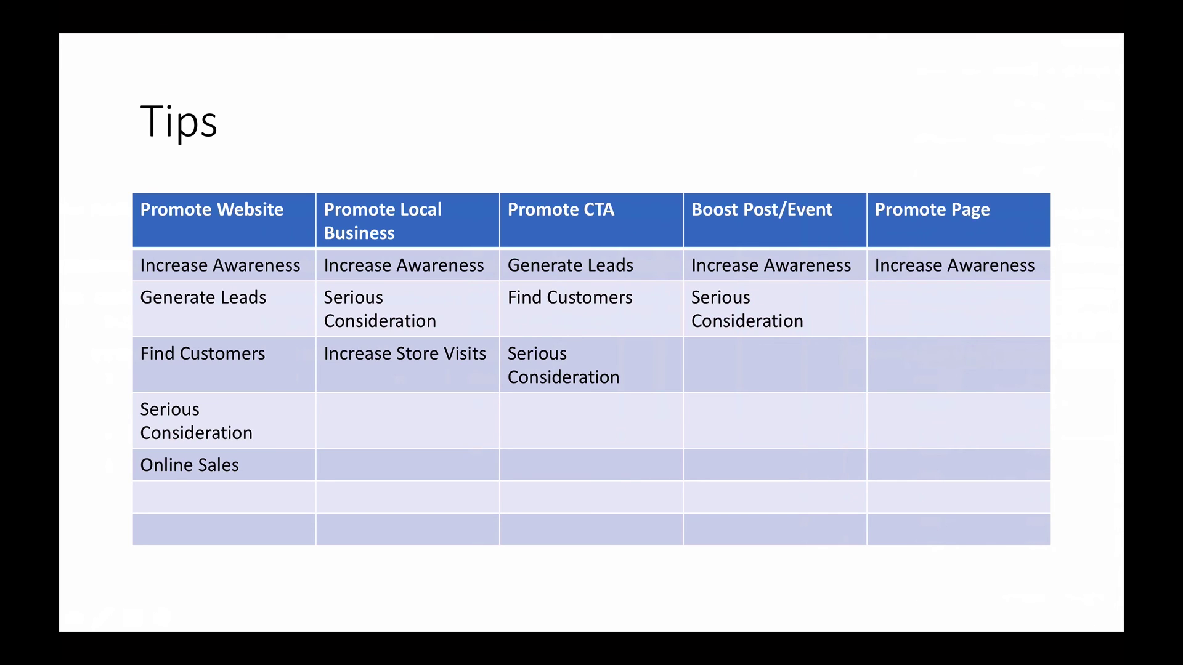
{"action": "key", "text": "super+Tab"}
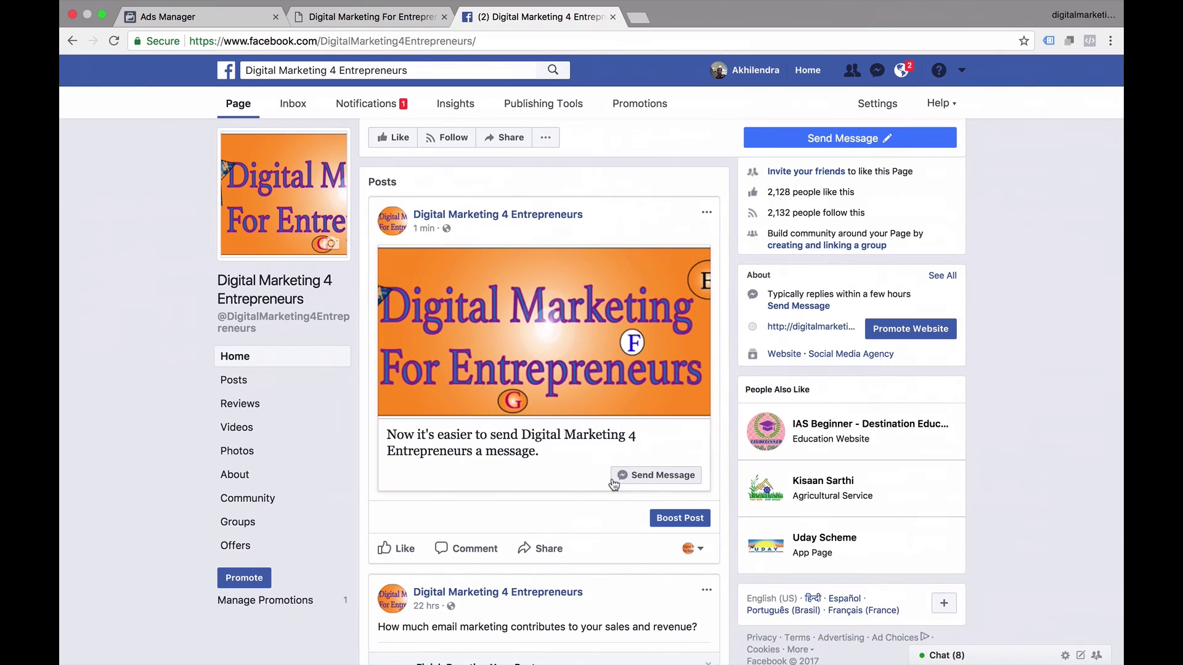
{"action": "scroll", "coordinate": [142, 413], "scroll_direction": "up", "scroll_amount": 15}
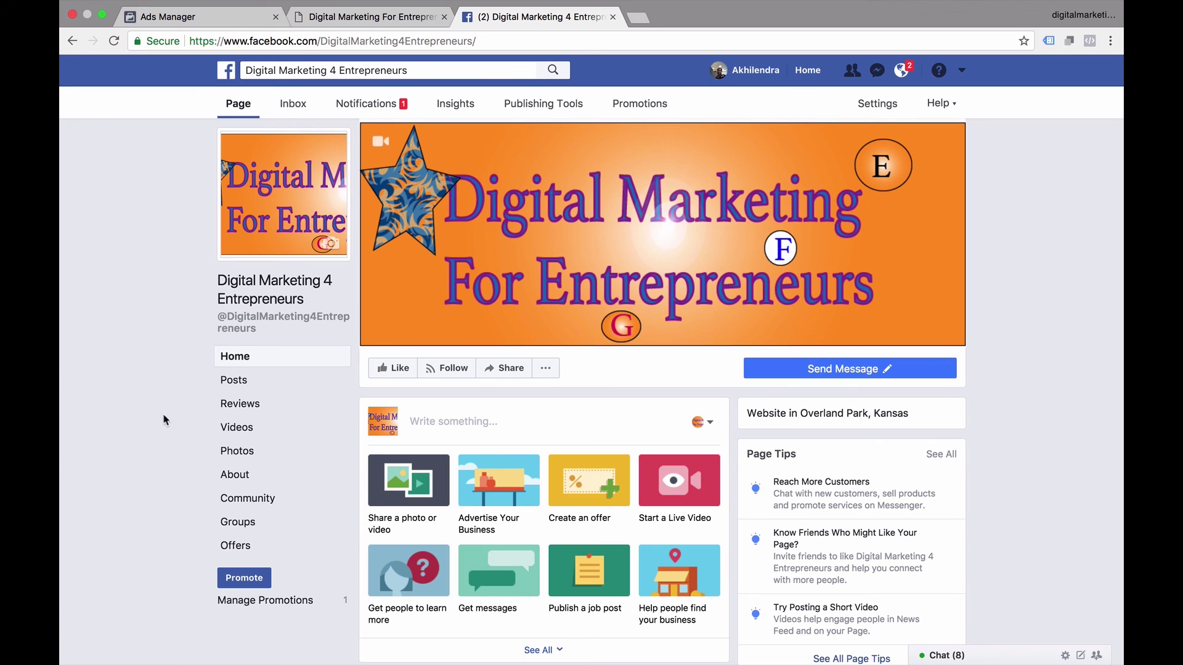
{"action": "scroll", "coordinate": [167, 421], "scroll_direction": "down", "scroll_amount": 7}
{"action": "scroll", "coordinate": [172, 421], "scroll_direction": "down", "scroll_amount": 1}
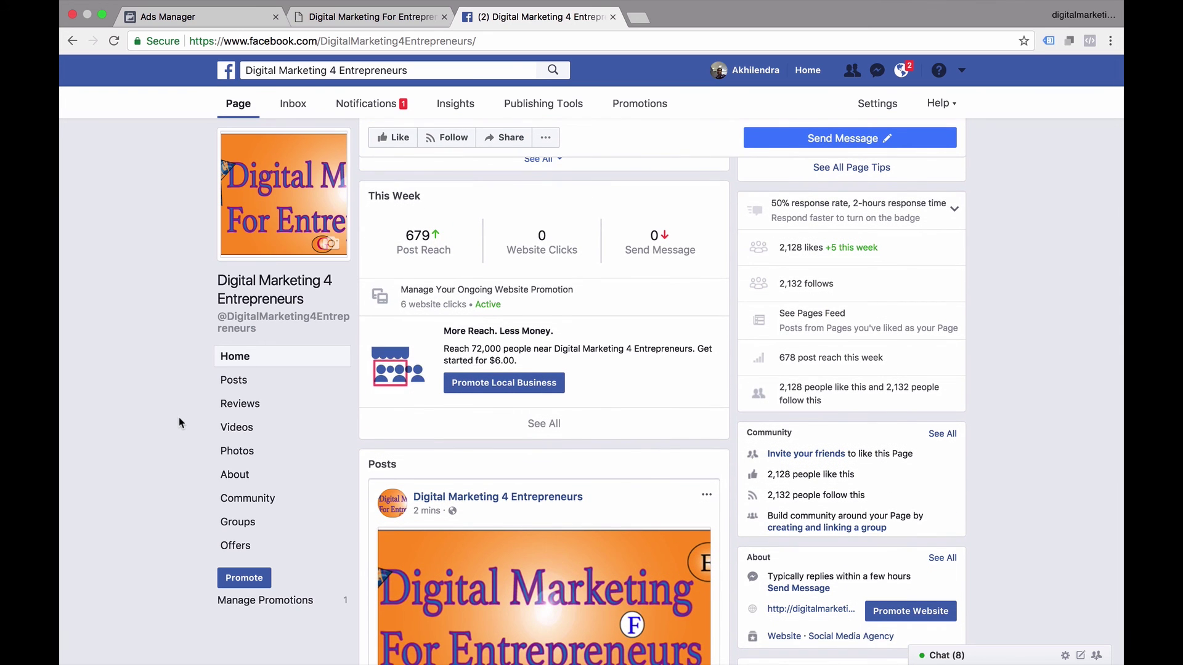
{"action": "scroll", "coordinate": [179, 418], "scroll_direction": "up", "scroll_amount": 2}
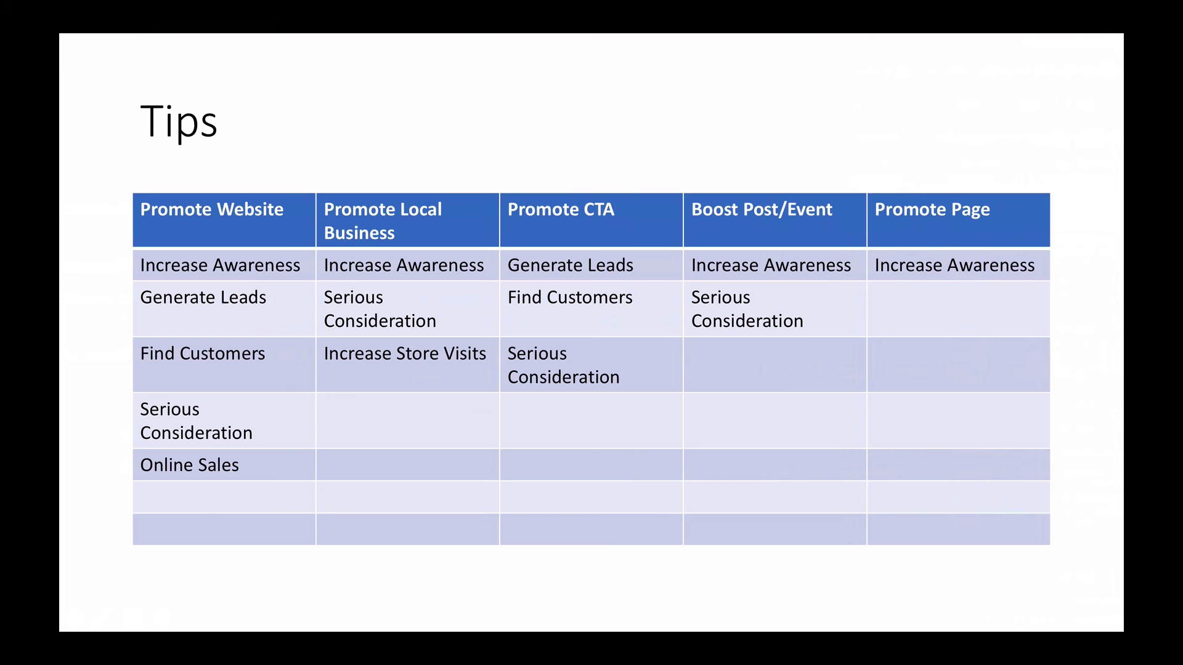
{"action": "key", "text": "Right"}
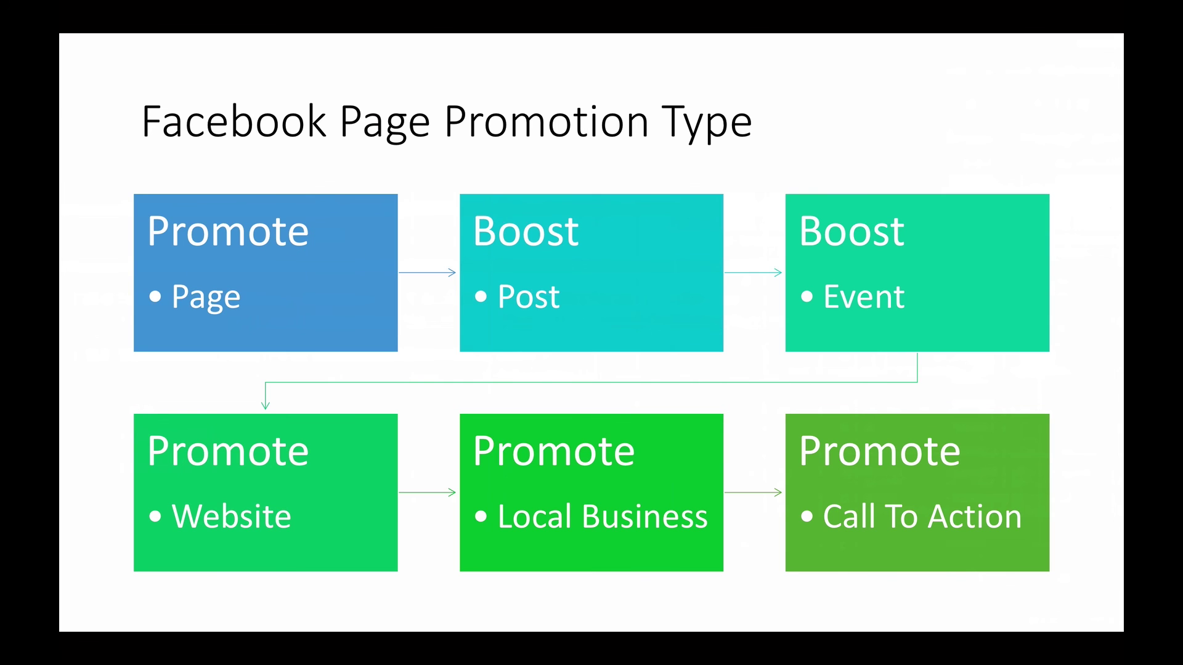